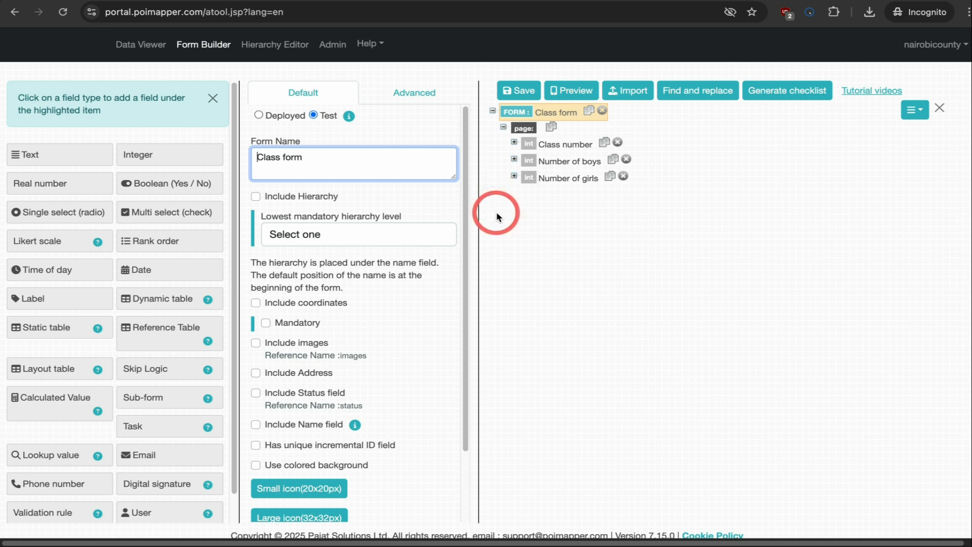
Add a Calculated Value field with the question text "Total number of students" to the Class form.
left_click(78, 400)
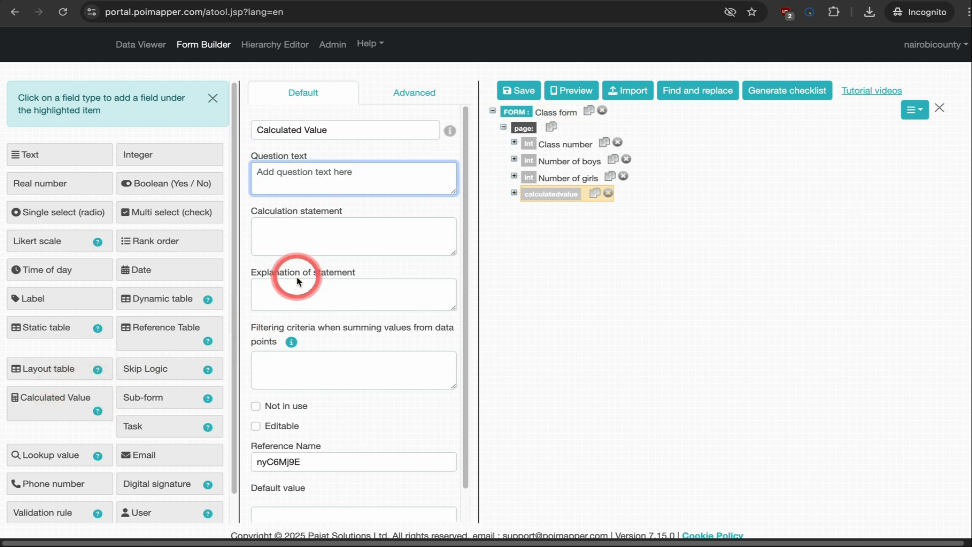
type("Tot")
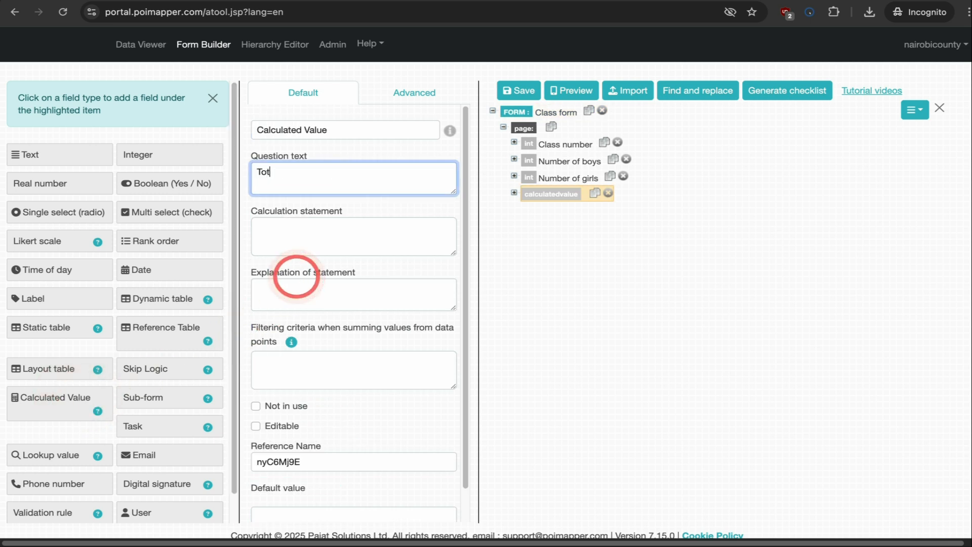
type("al number ")
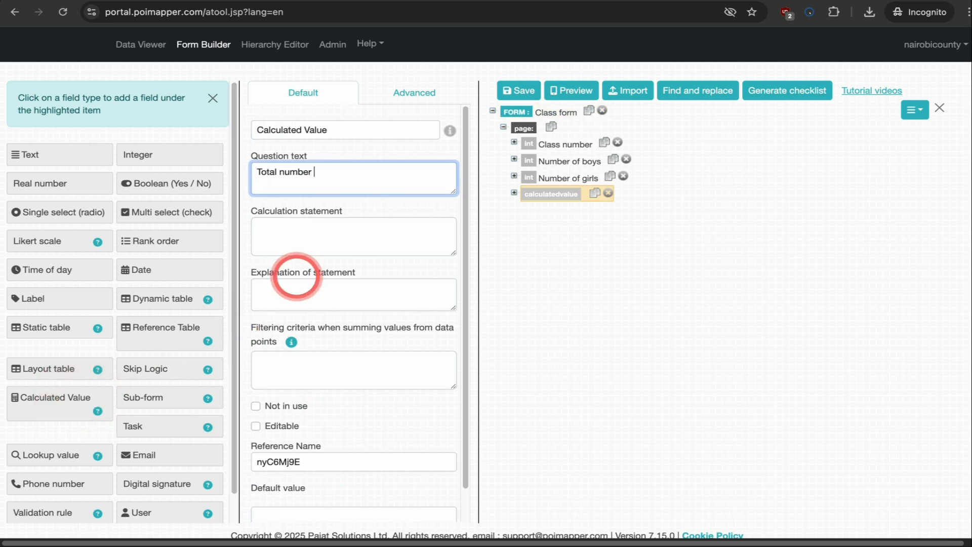
type("of s")
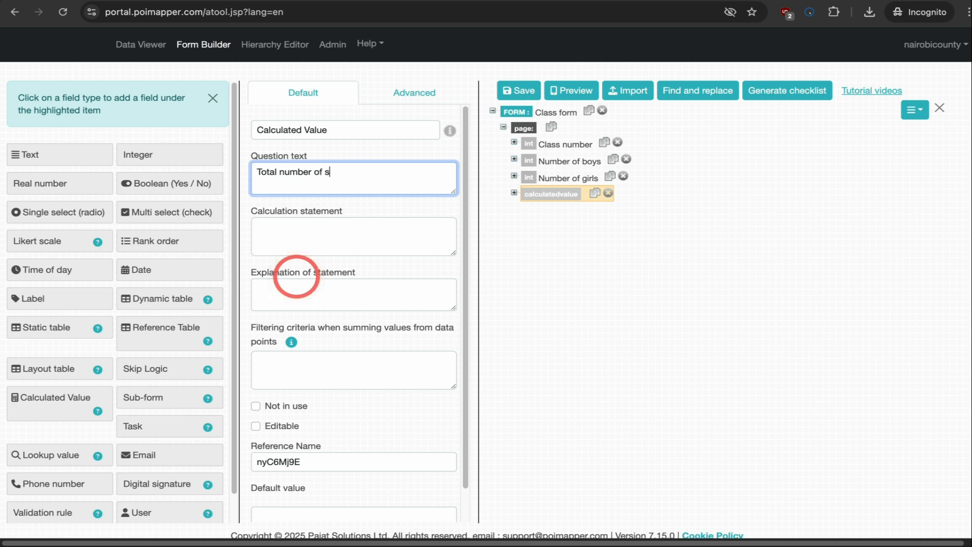
type("tudents")
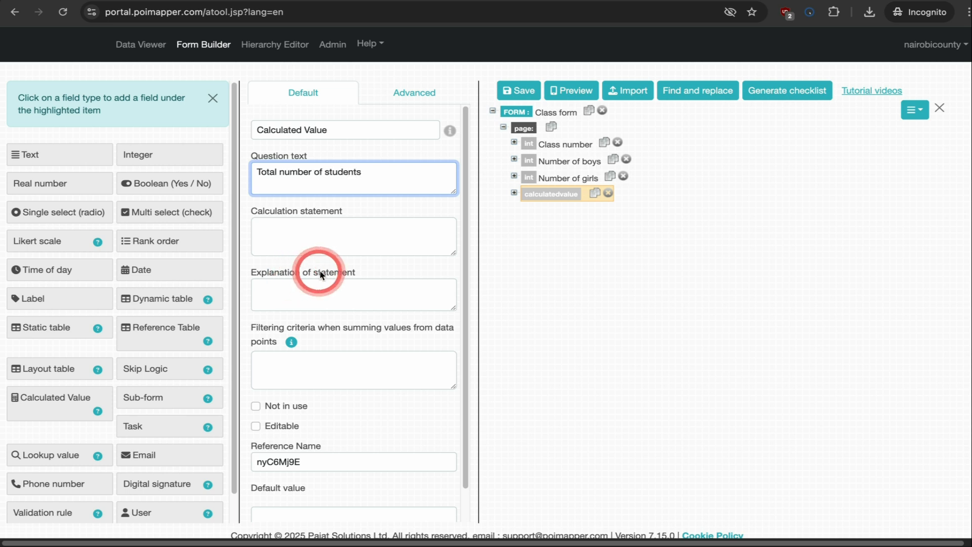
Set the calculation statement of the total students field to _boys+_girls.
key("Tab")
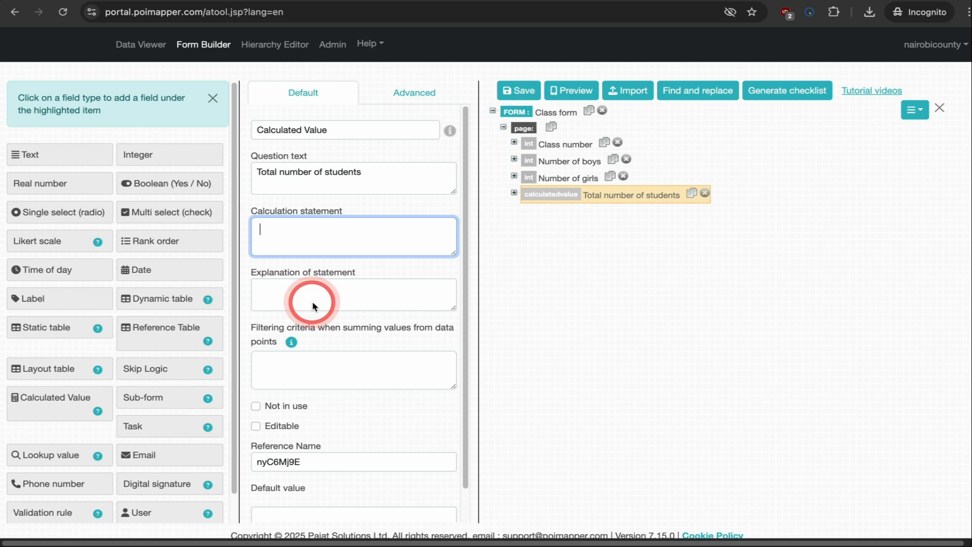
type("_boy")
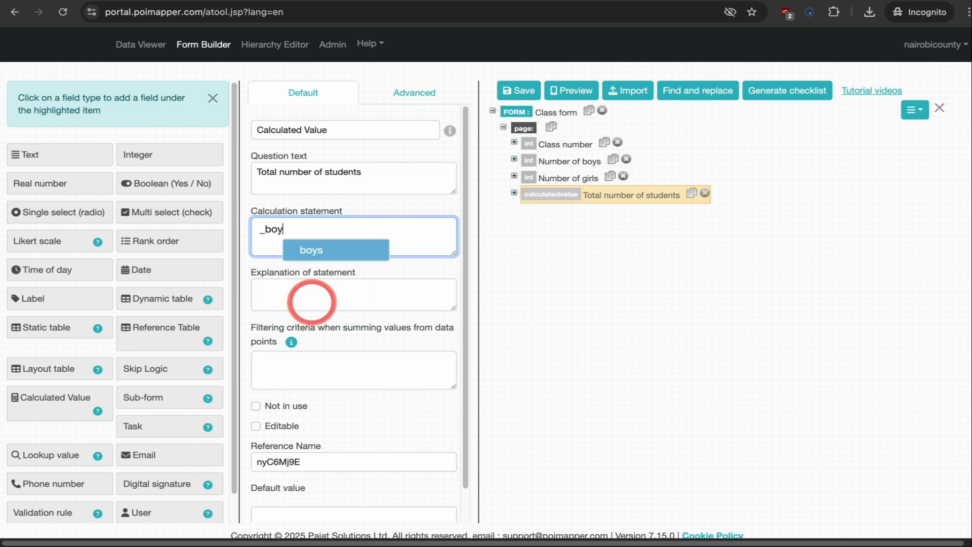
type("s+_")
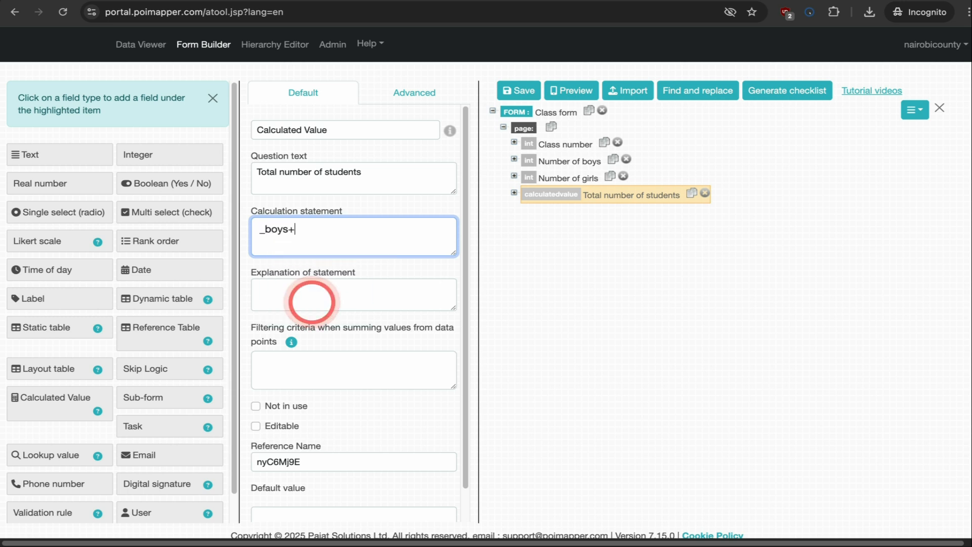
type("girls")
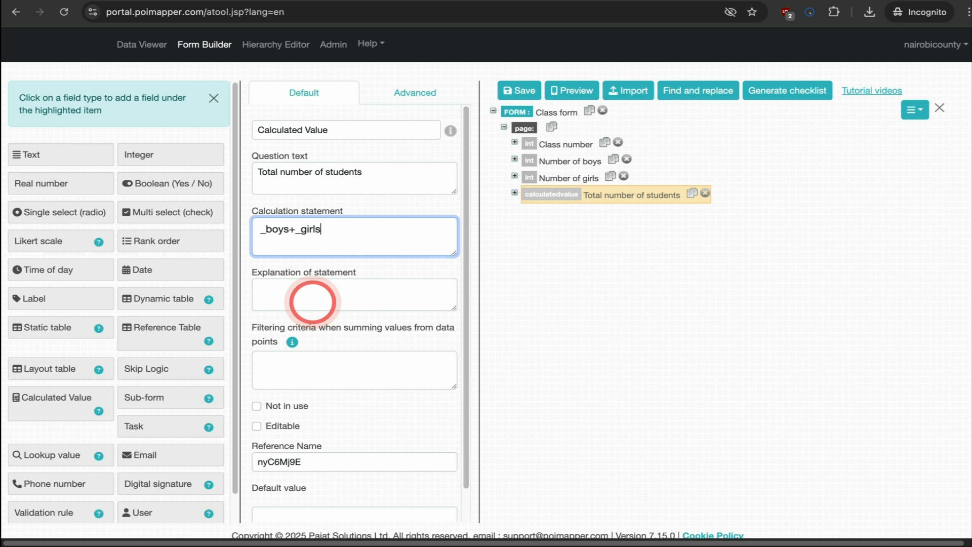
Change the reference name of the total students field to tstudent.
left_click_drag(304, 465, 264, 462)
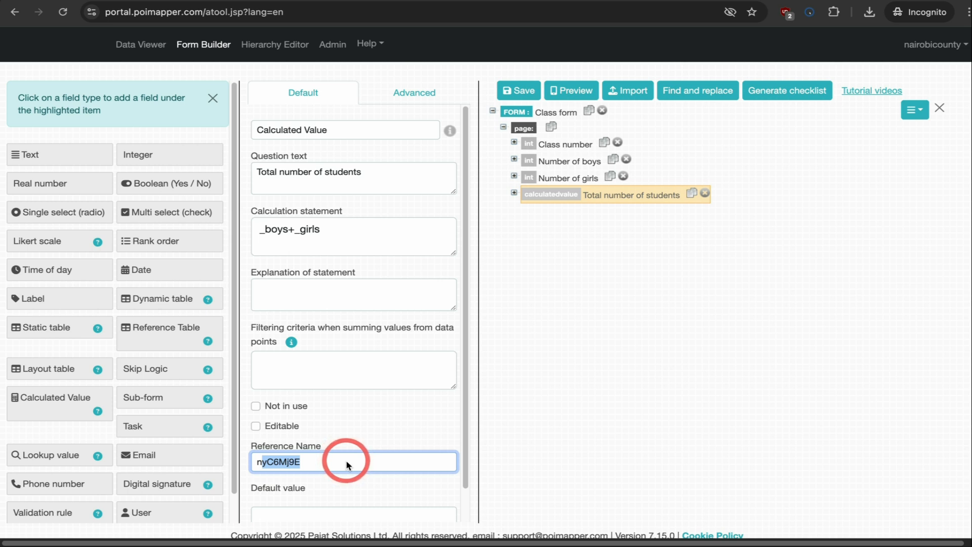
key("BackSpace")
key("BackSpace")
type("tstudent")
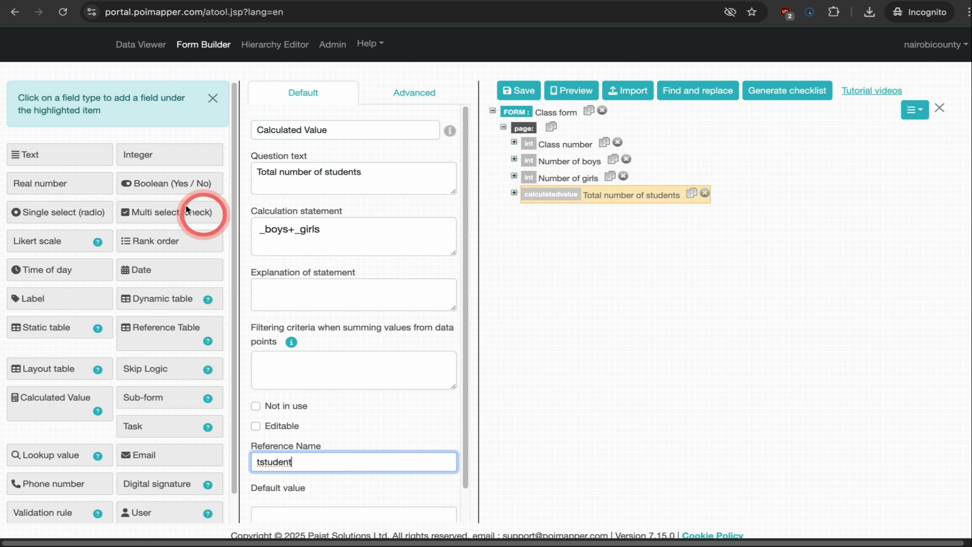
Add another Calculated Value field with the question text "Percentage of boys in the class".
left_click(28, 398)
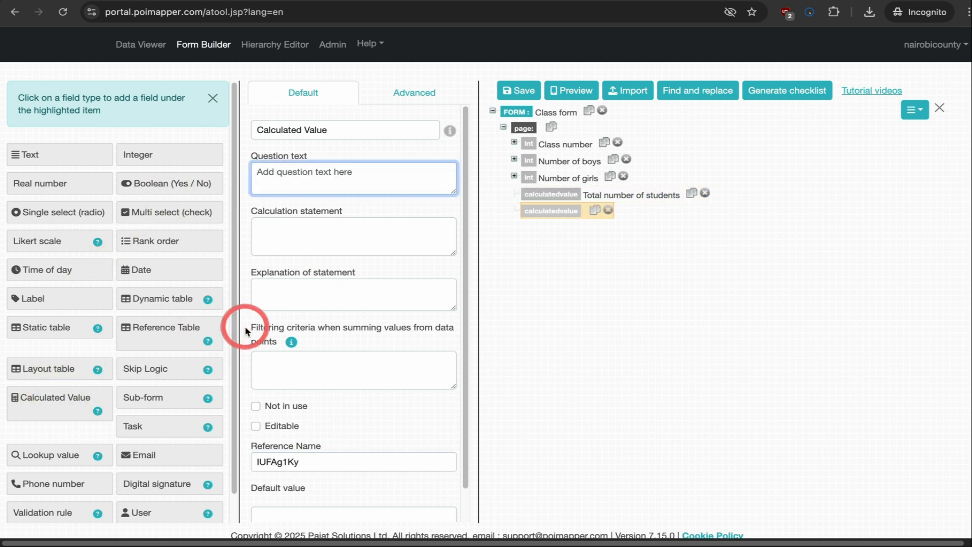
type("Percent")
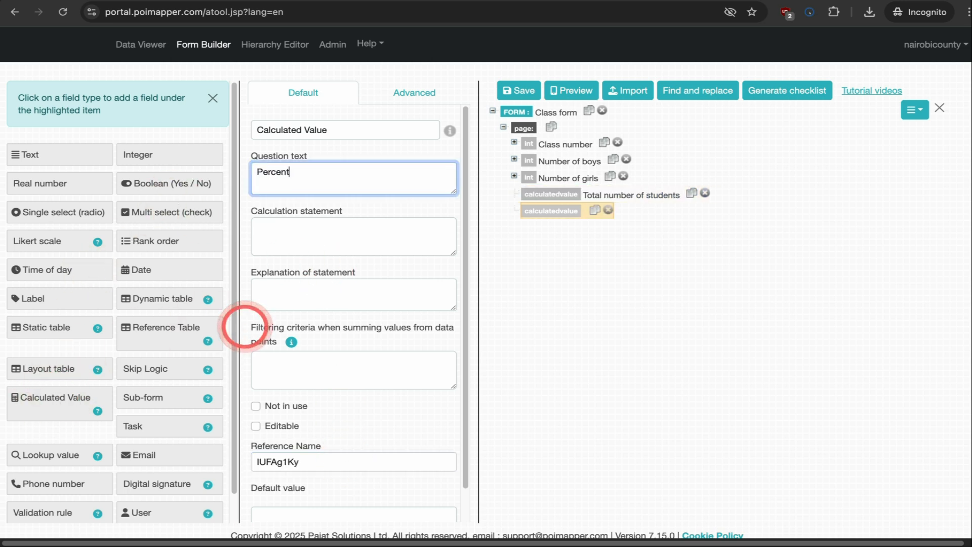
type("age of boy")
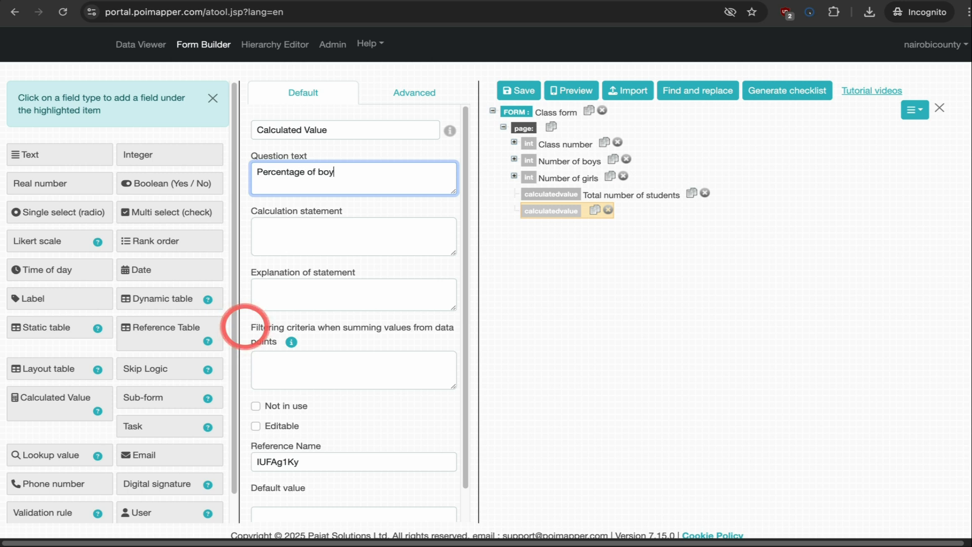
type("s in the class")
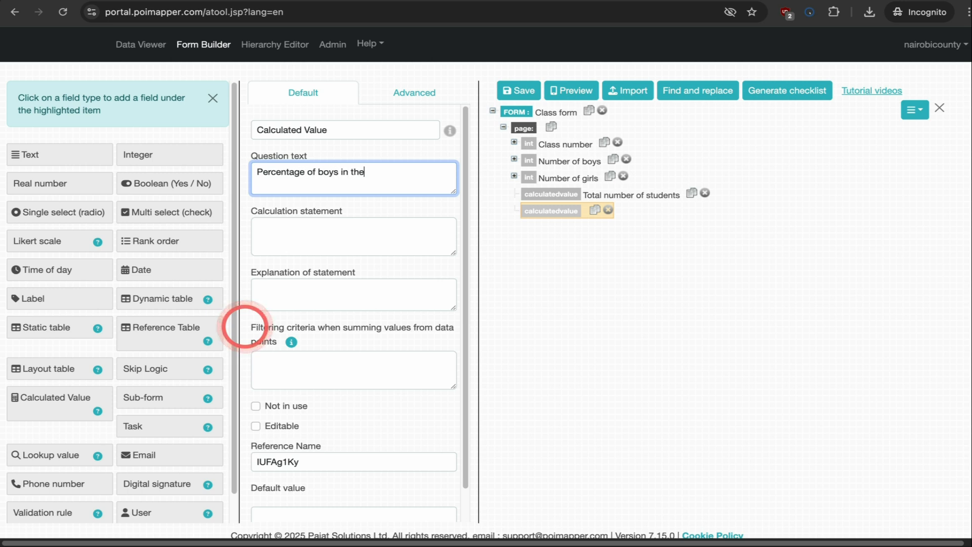
Set the calculation statement of the boys' percentage field to (_boys/_tstudent)*100.
left_click(307, 250)
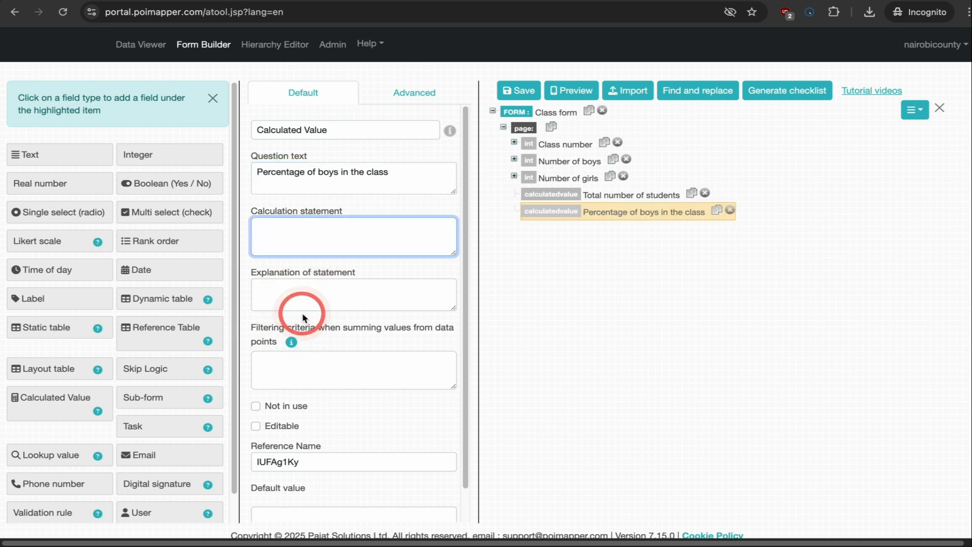
type("(")
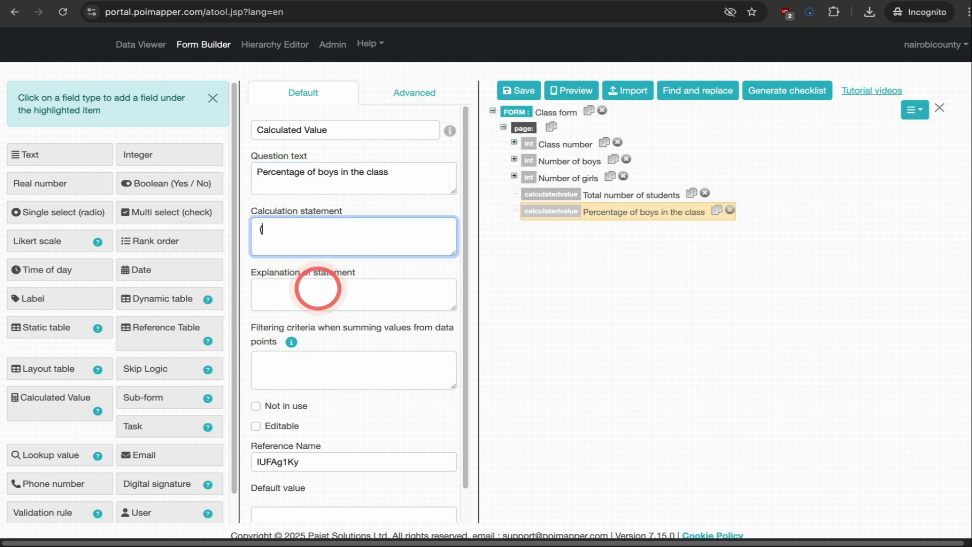
type("_boys")
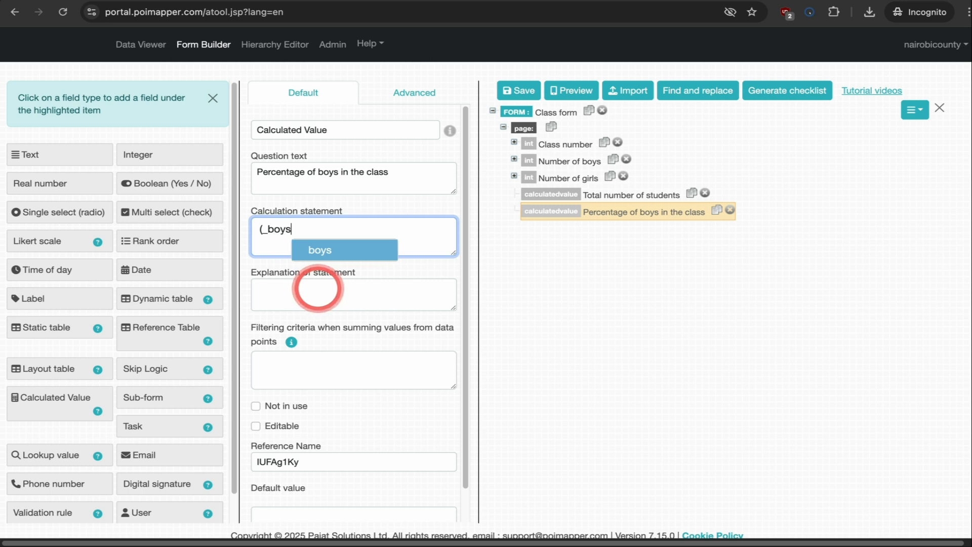
type("/_tstudent")
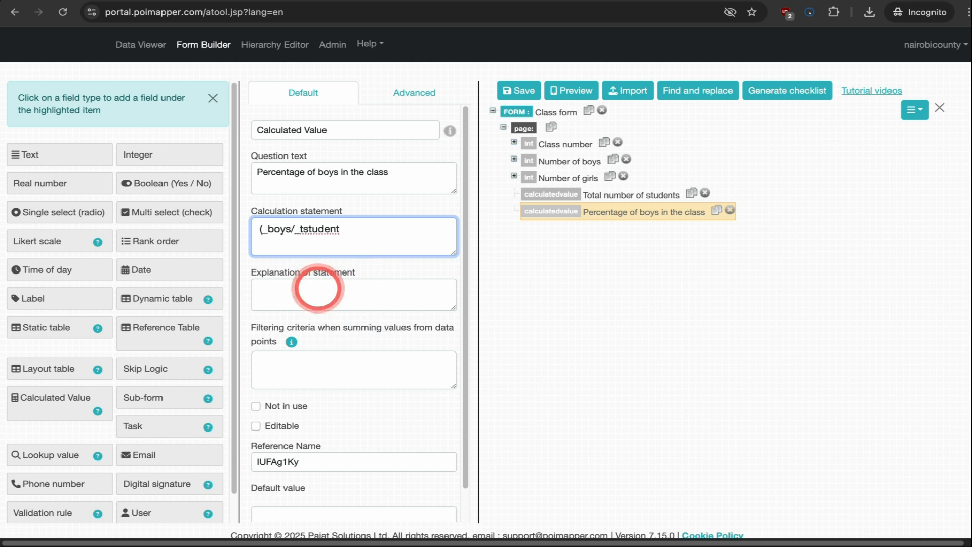
type(")*100")
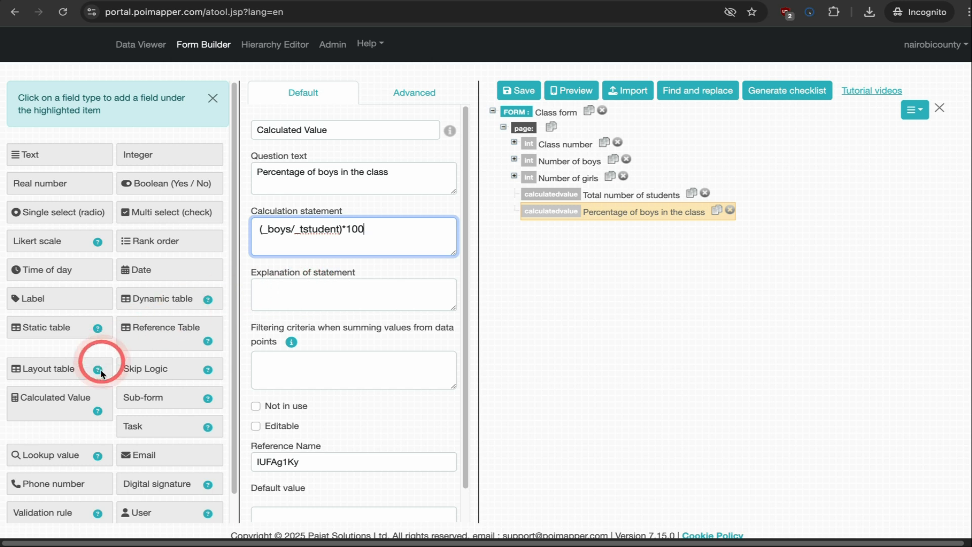
Add a third Calculated Value field with the question text "Percentage of girls in the class".
left_click(69, 400)
left_click(313, 328)
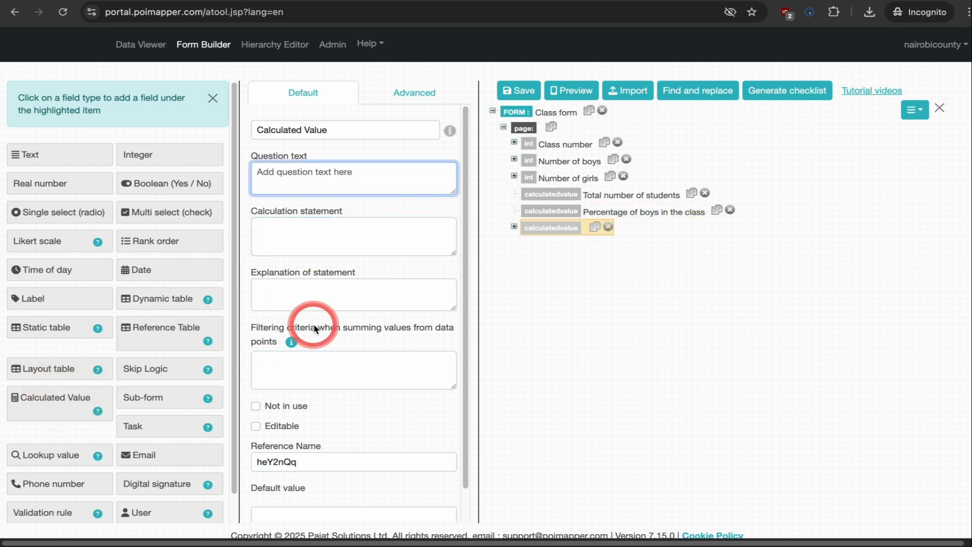
type("Perc")
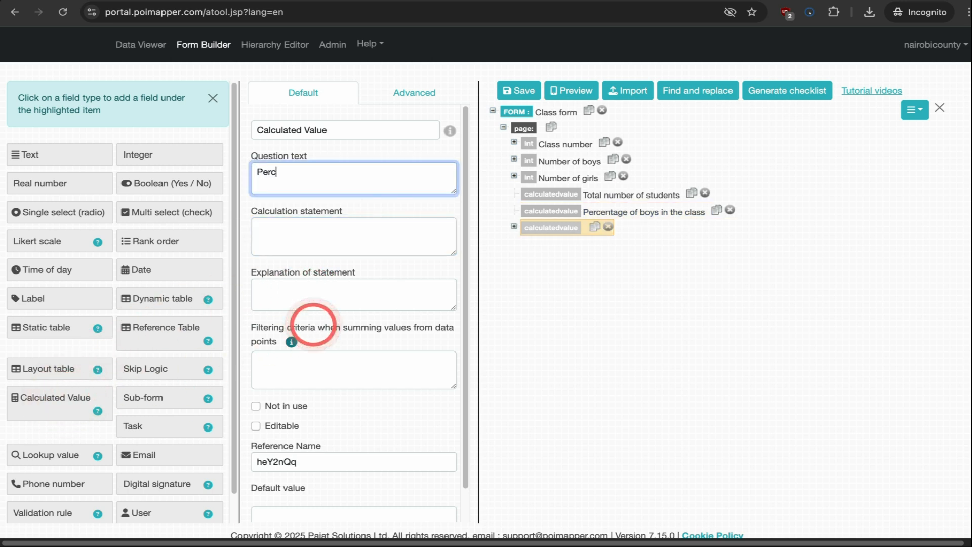
type("enta")
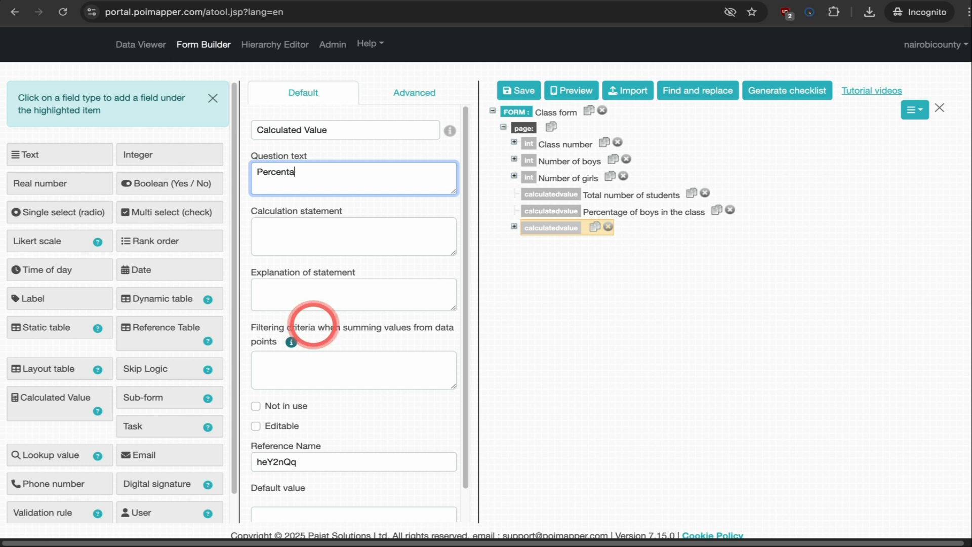
type("ge of girls in the class")
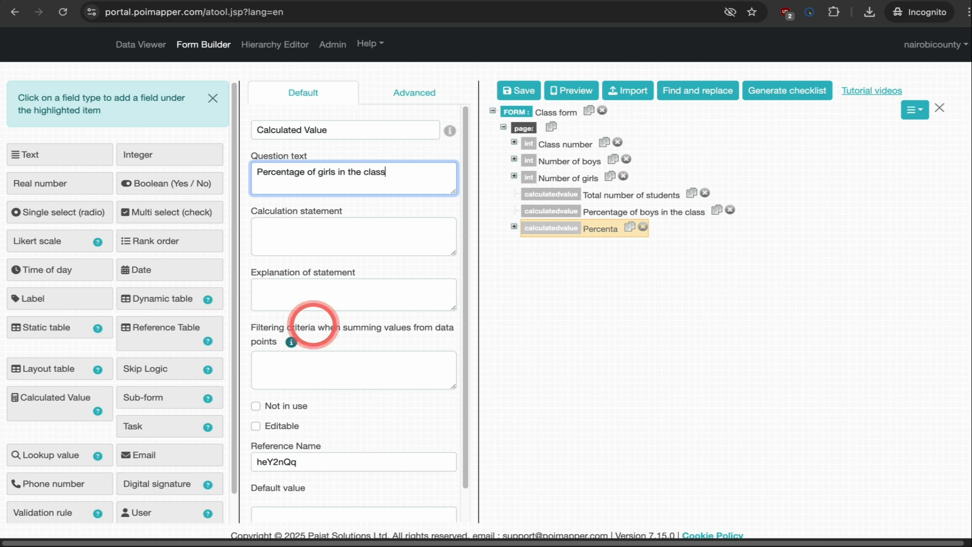
Set the calculation statement of the girls' percentage field to (_girls/_tstudent)*100 and save the form.
left_click(324, 242)
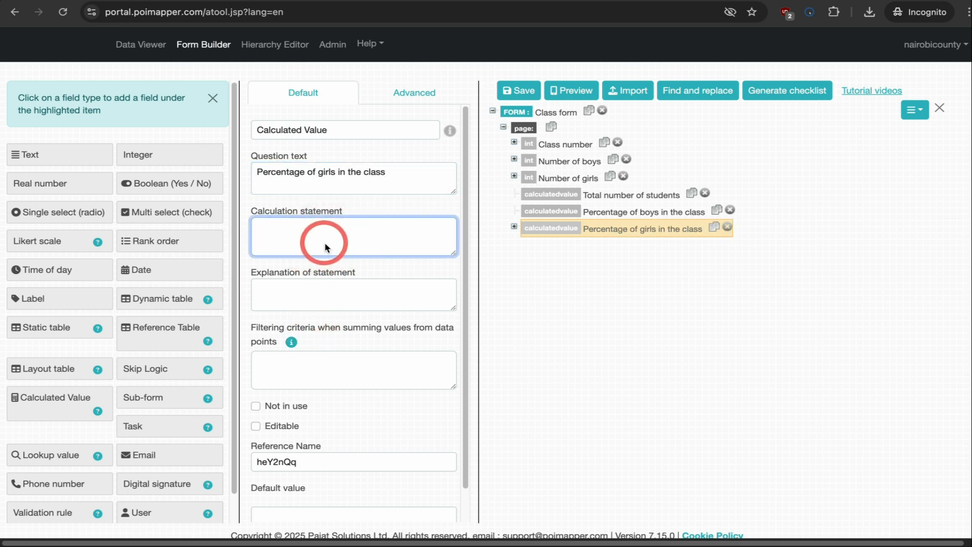
type("(_gi")
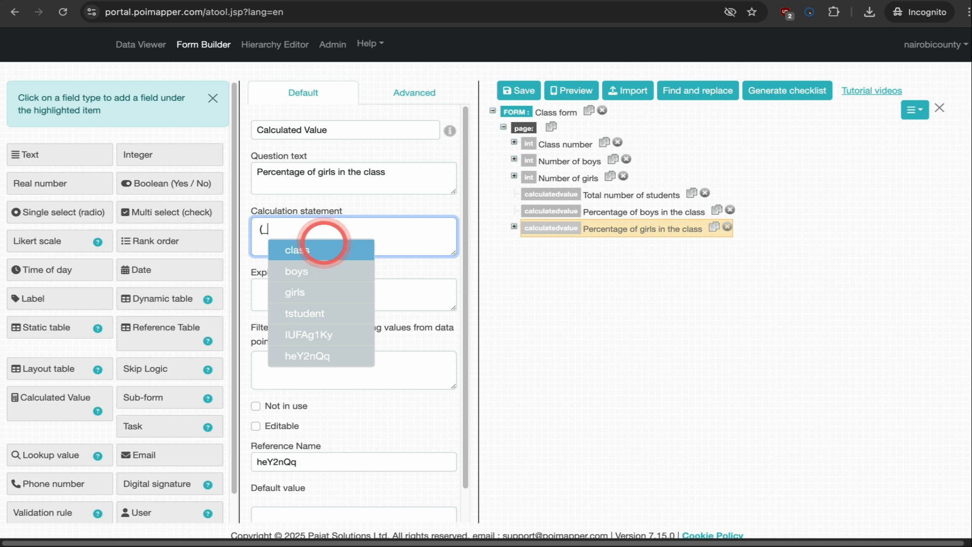
left_click(324, 247)
type("/_t")
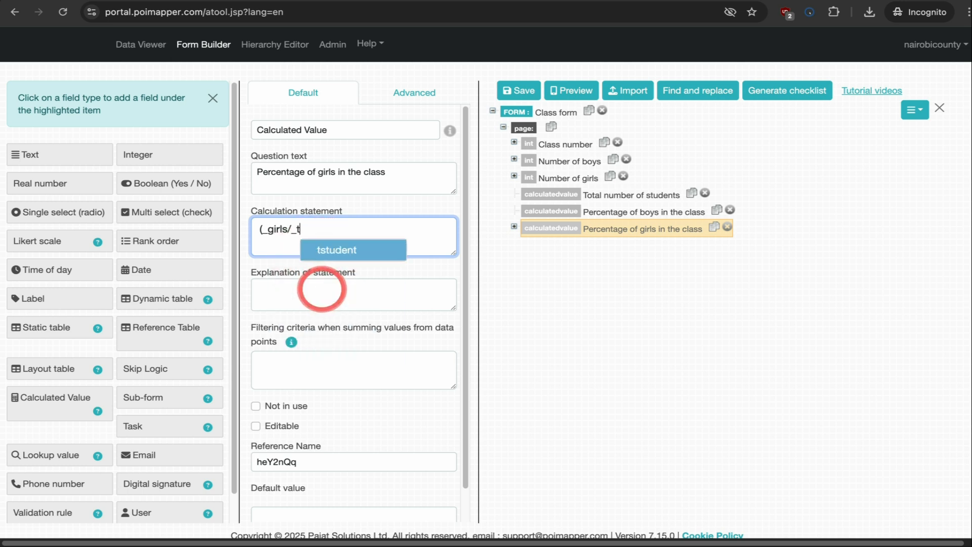
key("Return")
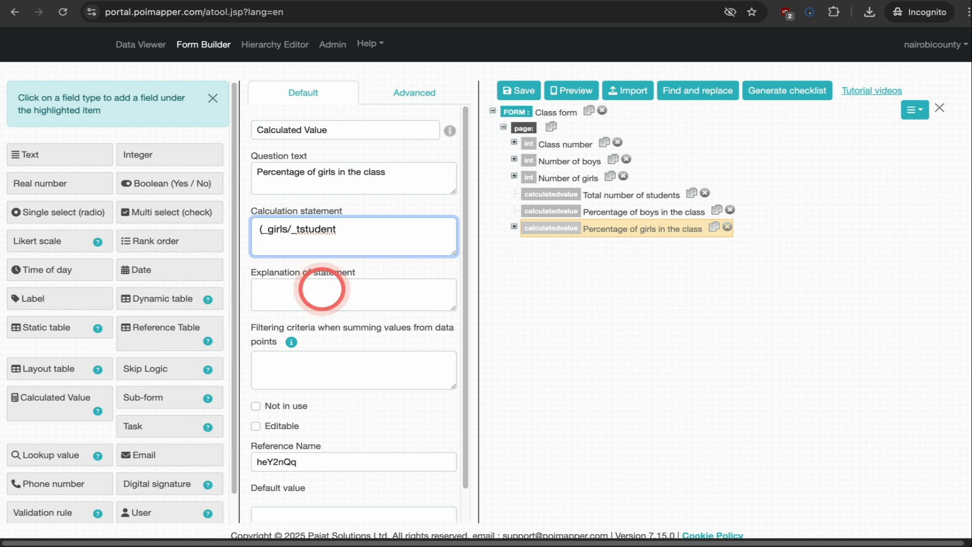
type(")*100")
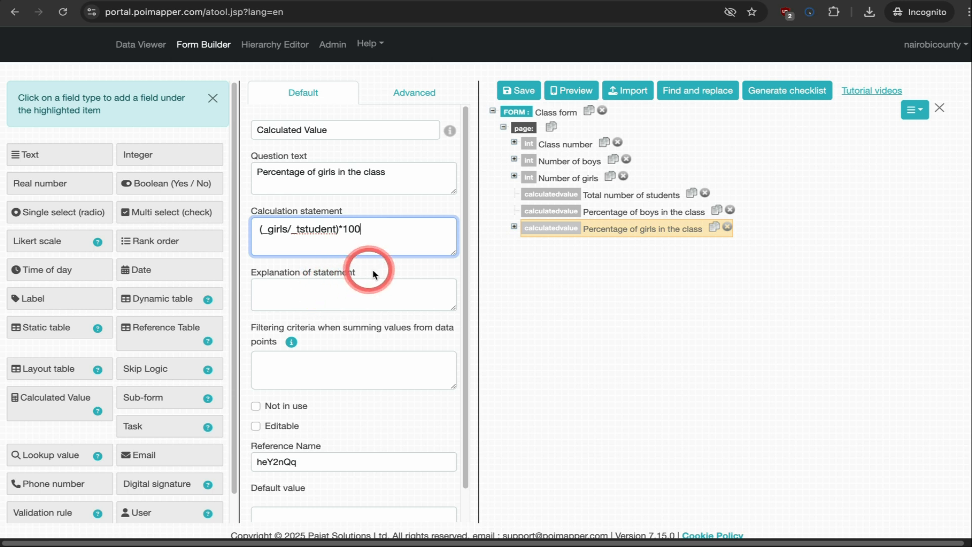
left_click(515, 93)
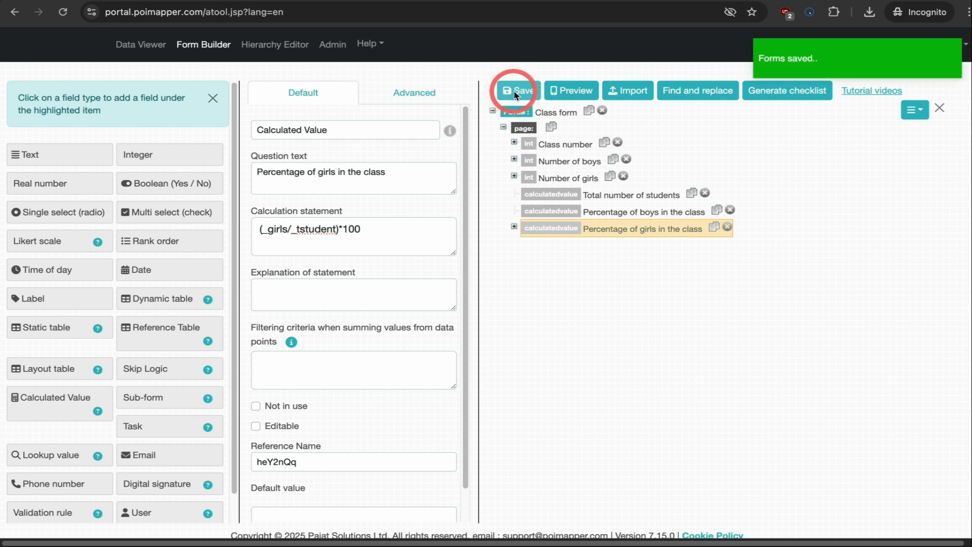
Go to the Data Viewer and start a new Class form entry.
left_click(153, 52)
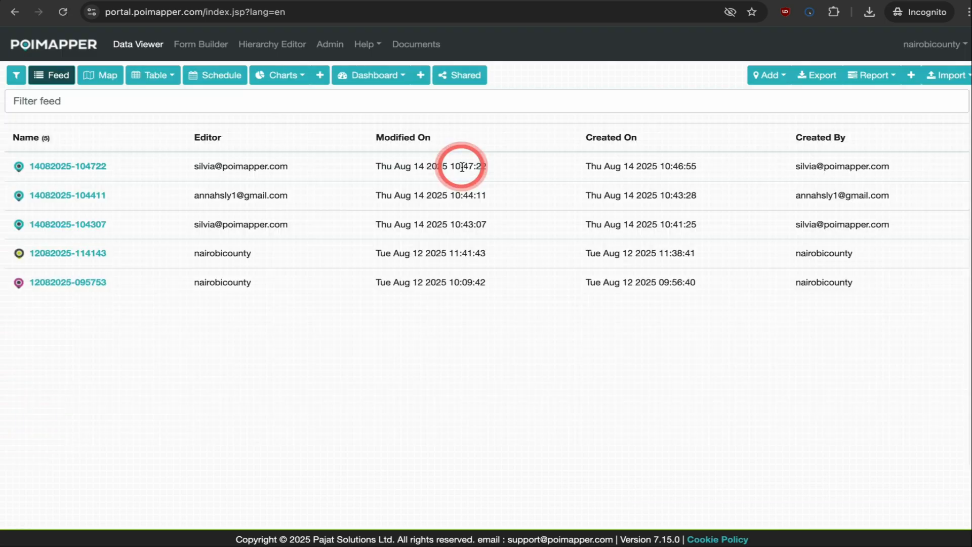
left_click(762, 76)
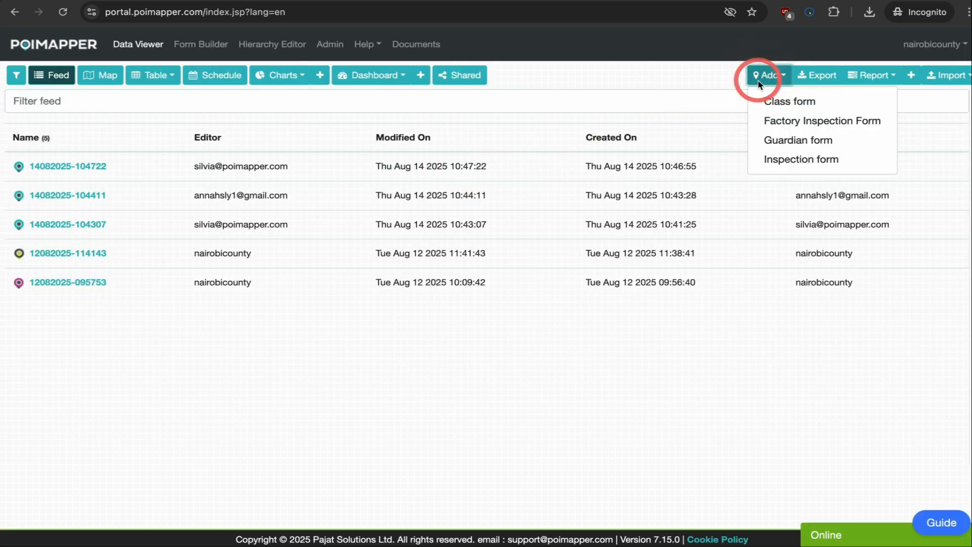
left_click(765, 100)
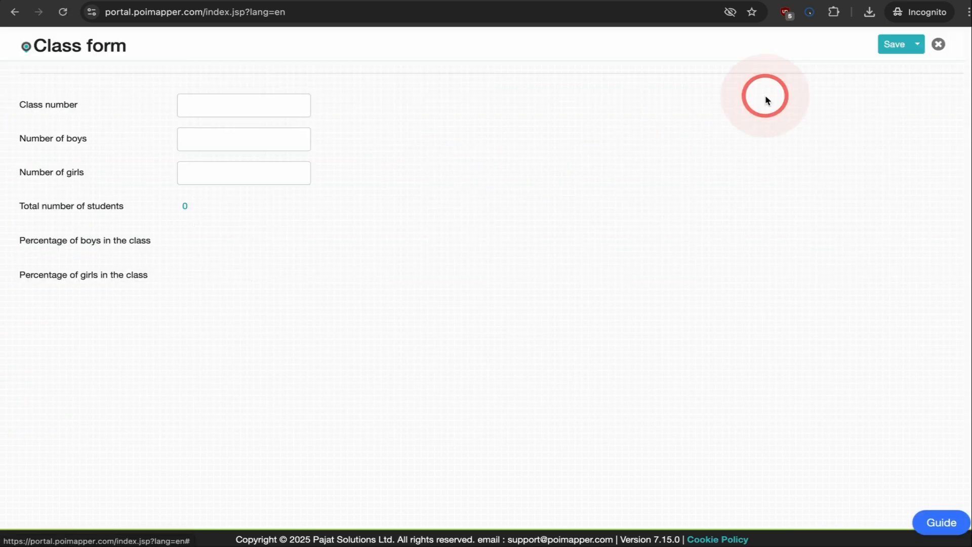
Test the calculated fields by entering 12 as the number of boys and 15 as the number of girls.
left_click(233, 141)
type("12")
left_click(225, 170)
type("15")
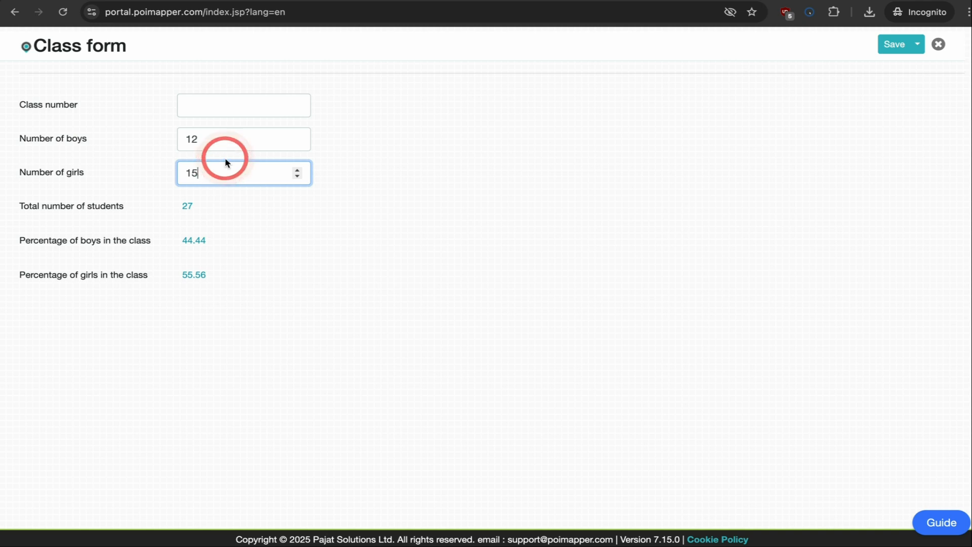
left_click(230, 142)
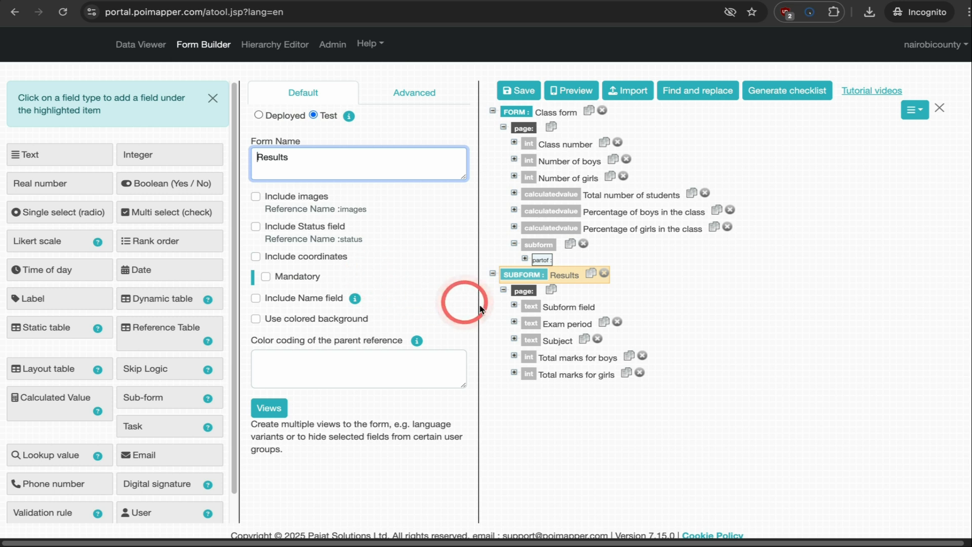
Add a Calculated Value field with the question text "Average marks for boys" after the girls' total marks in the Results subform.
left_click(546, 360)
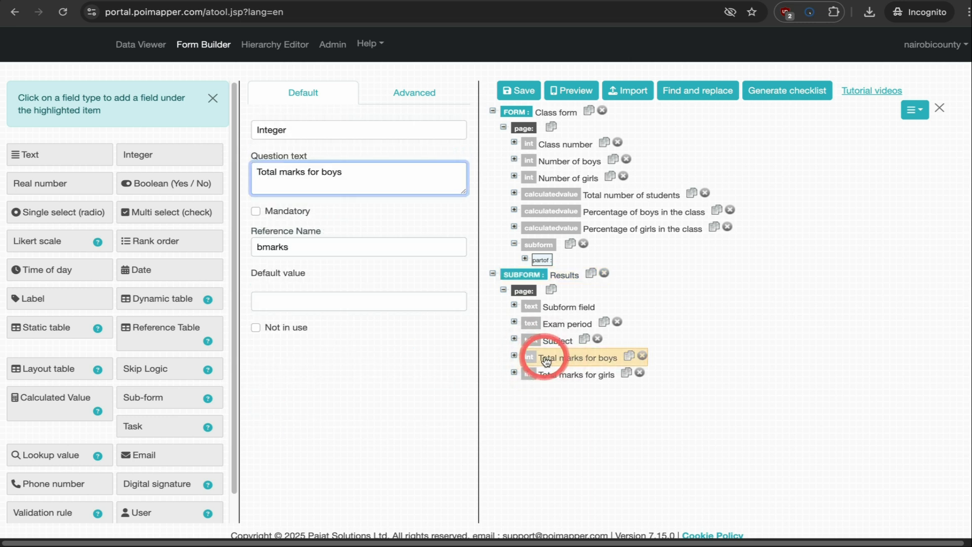
left_click(559, 375)
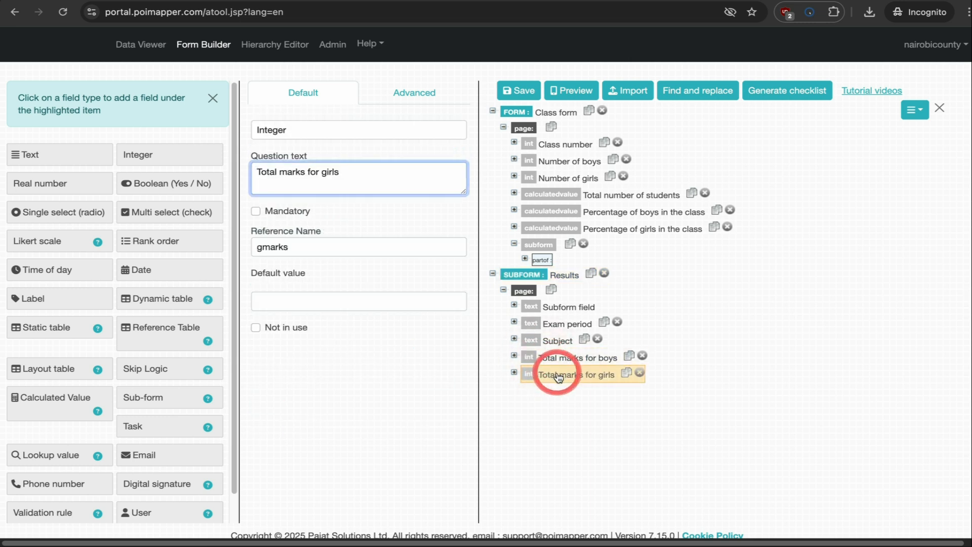
left_click(409, 377)
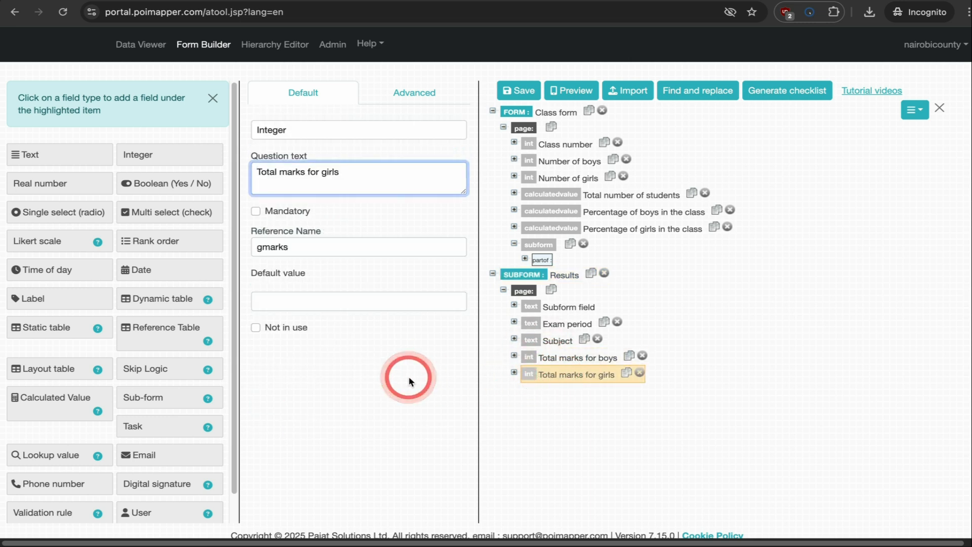
left_click(42, 402)
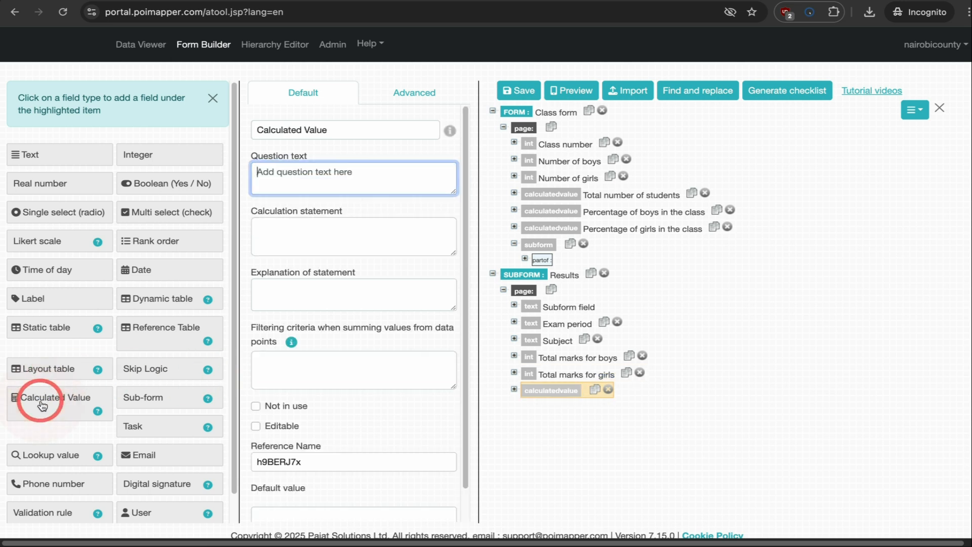
type("Average marks for boys")
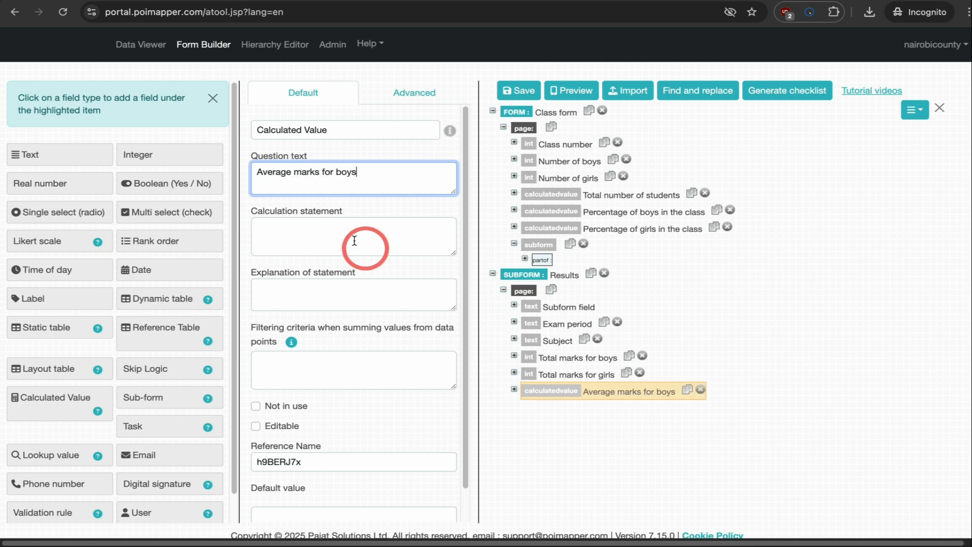
Give the boys' average field the reference name avboys and the calculation statement _bmarks/_parent.boys.
left_click(348, 238)
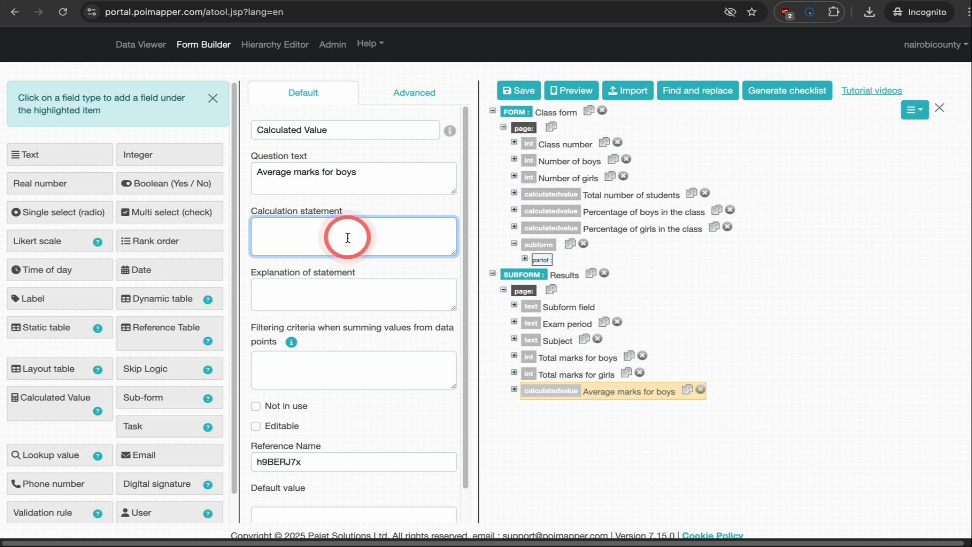
left_click(307, 463)
left_click_drag(307, 463, 236, 461)
type("avboys")
left_click(299, 241)
type("_b")
left_click(299, 246)
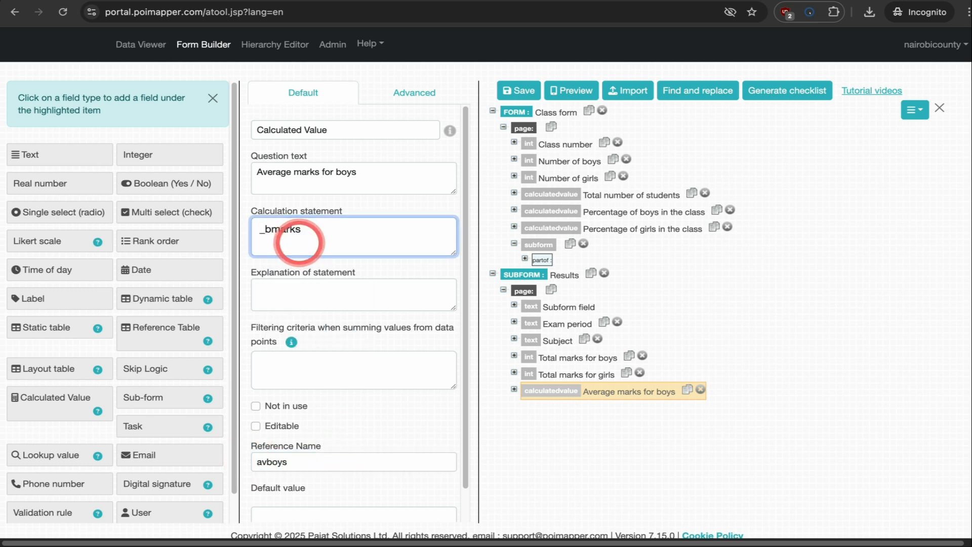
type("/_parent.boys")
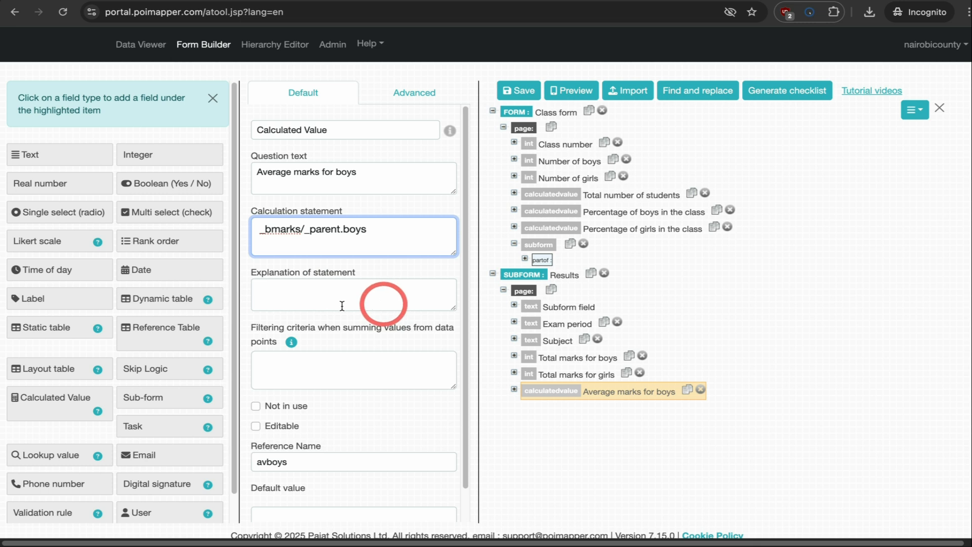
Add another Calculated Value field to the Results subform with the question text "Average marks for girls".
left_click(67, 399)
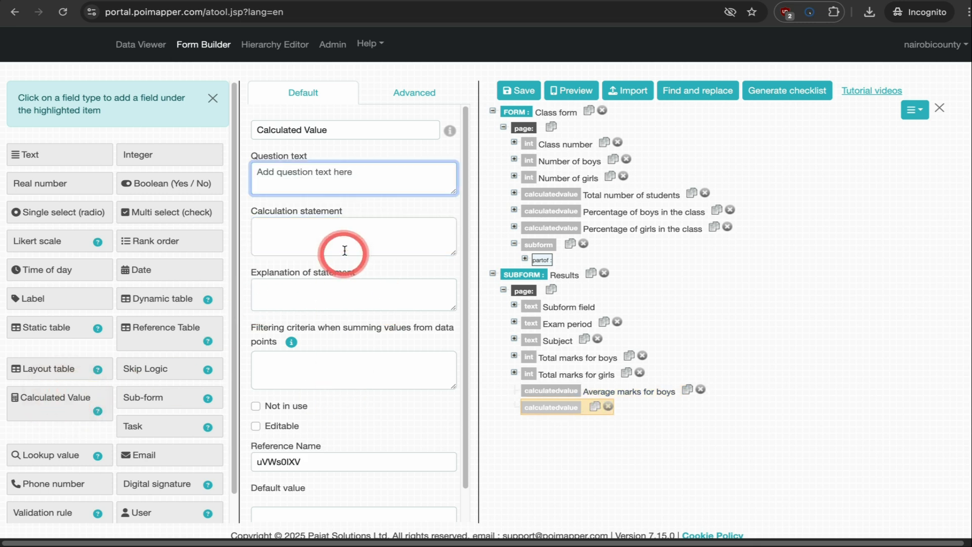
left_click(326, 190)
type("Ave")
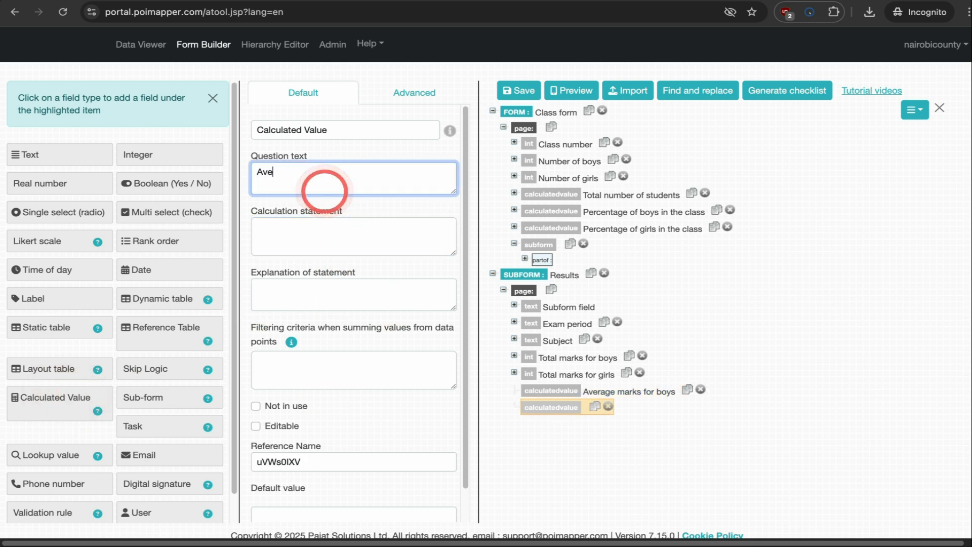
type("rage mark")
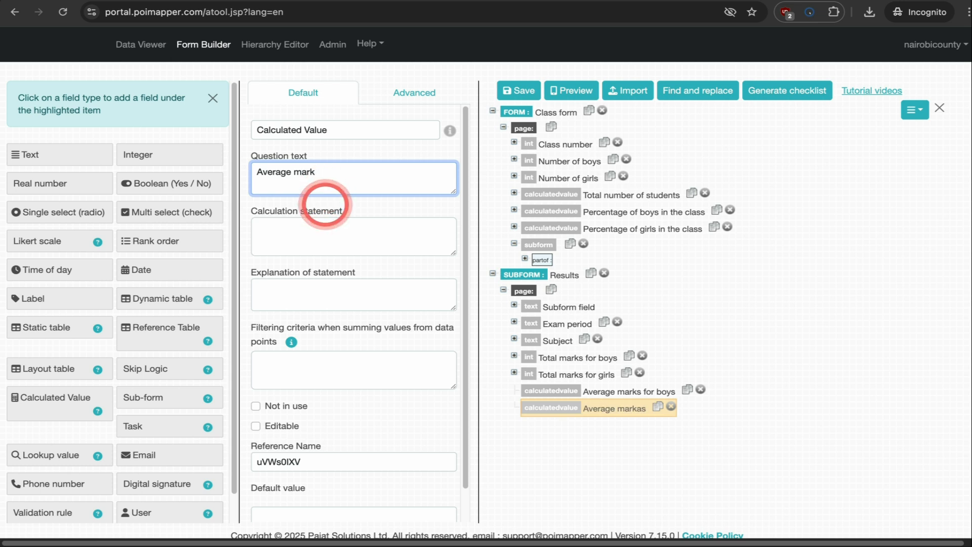
type("s for girls")
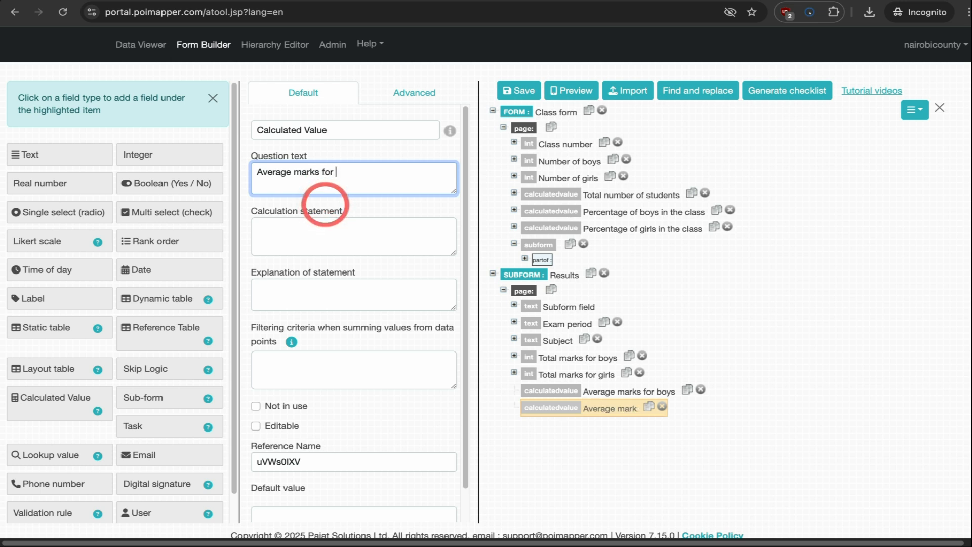
Give the girls' average field the reference name avgirls and the calculation statement _gmarks/_parent.girls.
left_click(317, 230)
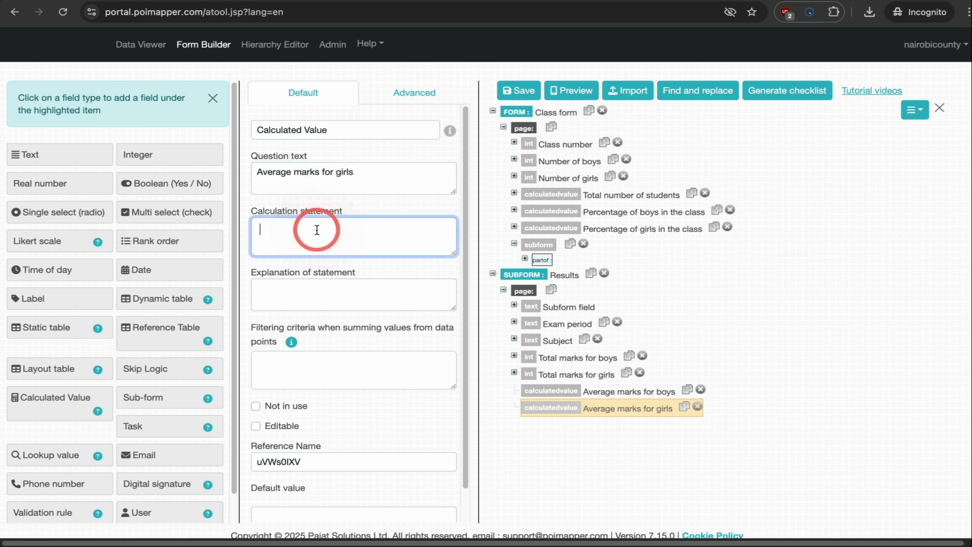
left_click(304, 465)
left_click_drag(304, 465, 259, 461)
type("avgirls")
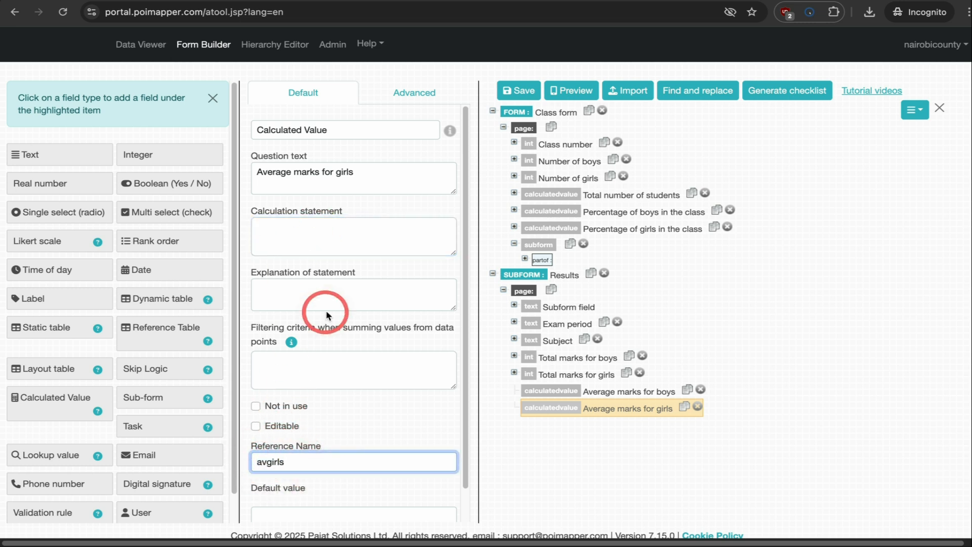
left_click(321, 243)
type("_")
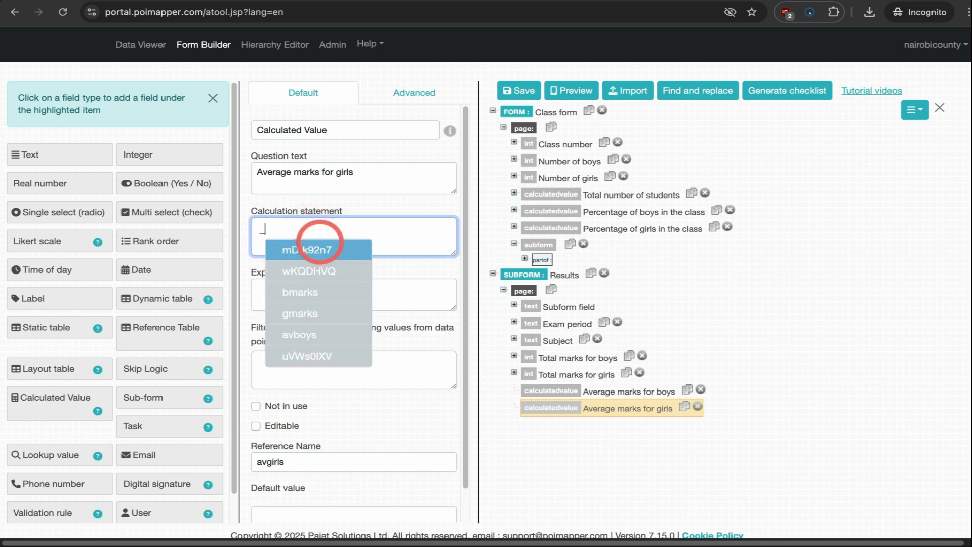
type("g")
left_click(319, 249)
type("/_parent")
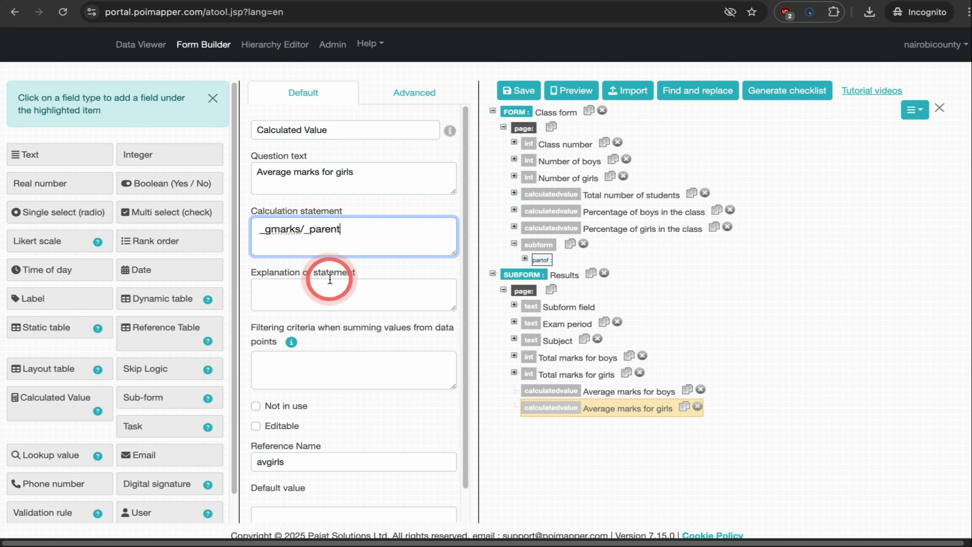
type(".girls")
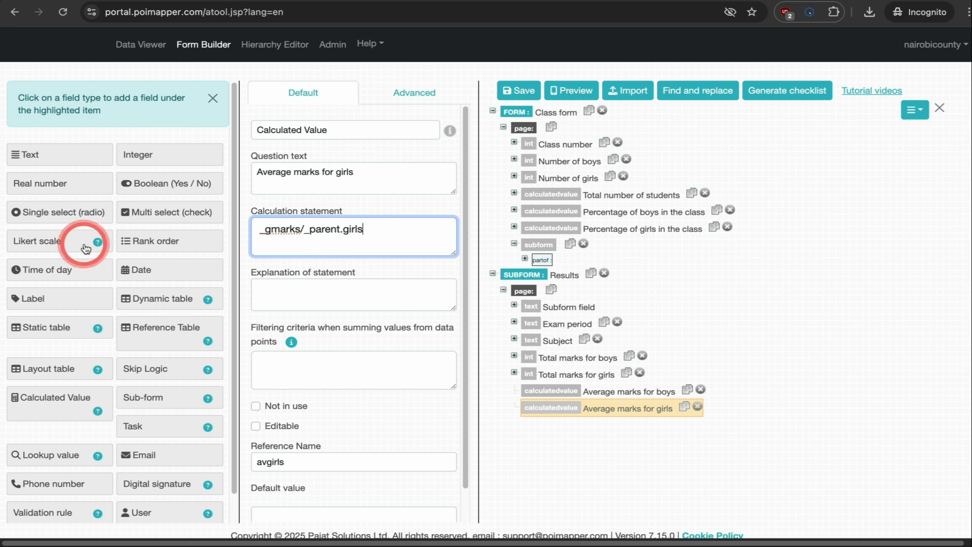
Add a third Calculated Value field to the Results subform with the question text "Average class marks".
left_click(44, 408)
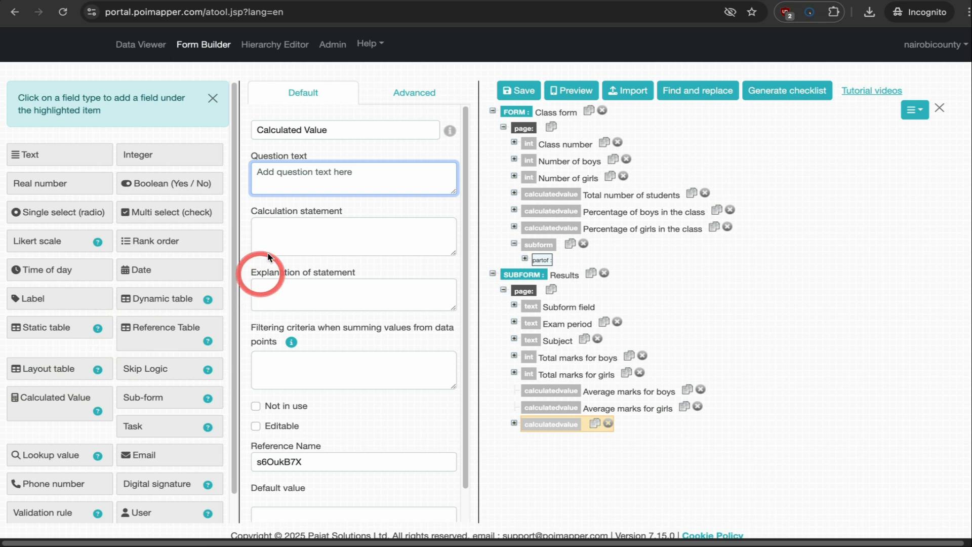
type("Average classs")
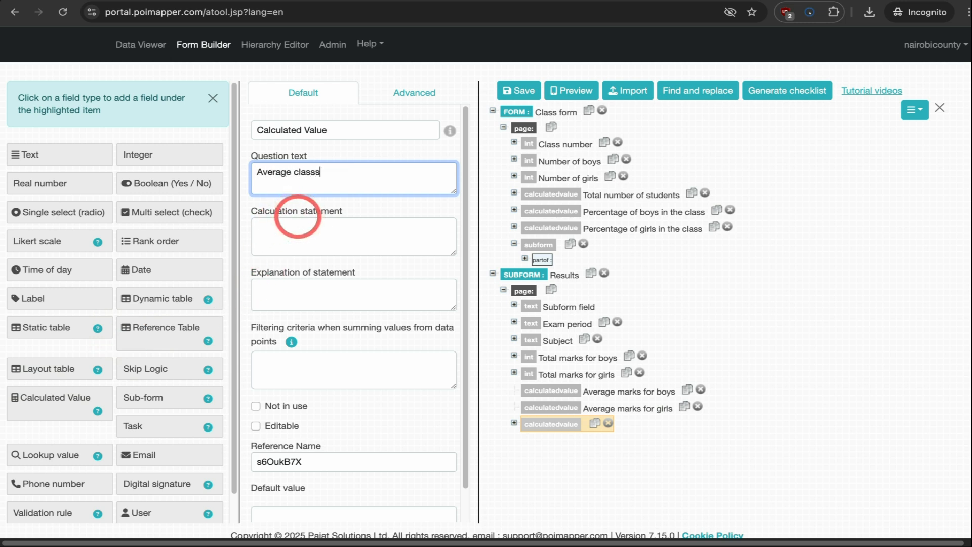
key("BackSpace")
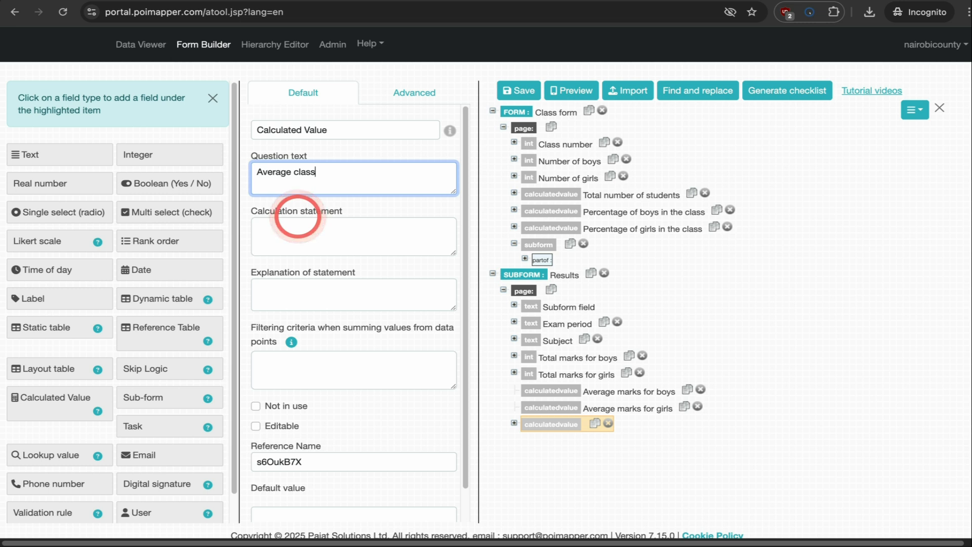
type("marks")
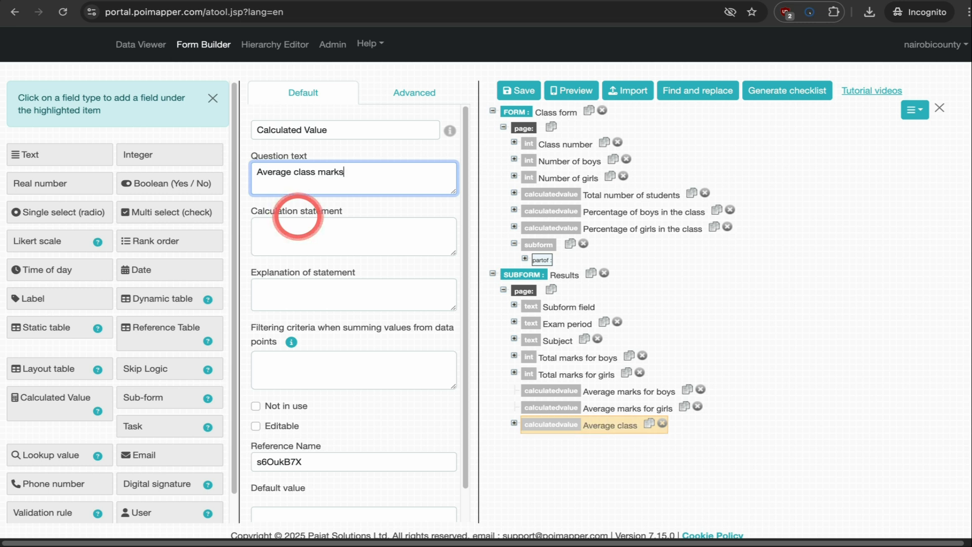
Set the calculation statement of the class average field to (_avgirls+_avboys)/2 and save the form.
left_click(296, 232)
type("(_av")
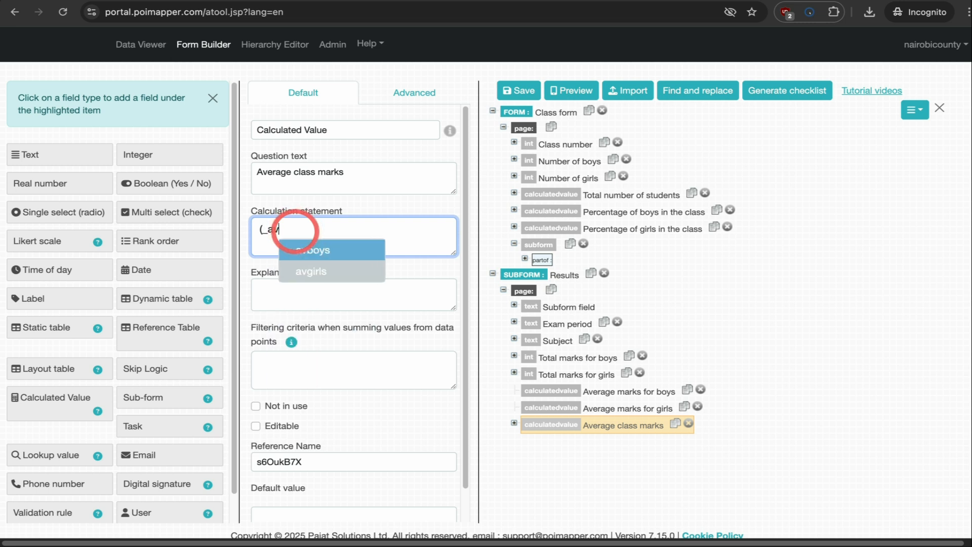
left_click(311, 271)
type("+")
type("_av")
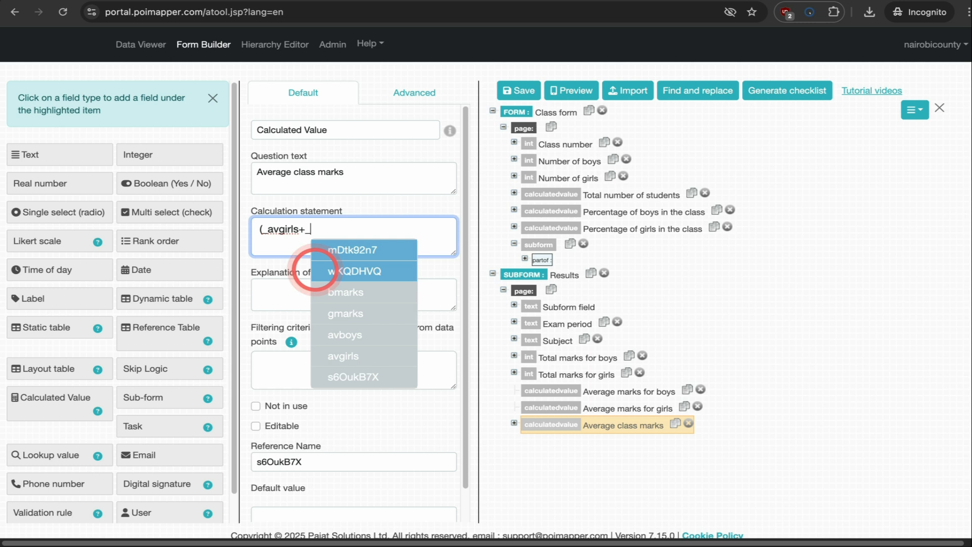
key("Return")
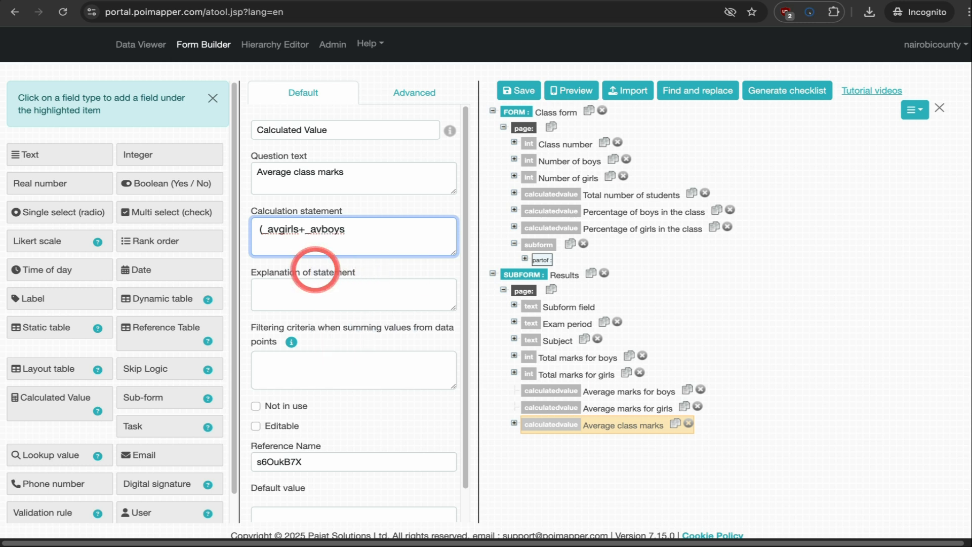
type(")/2")
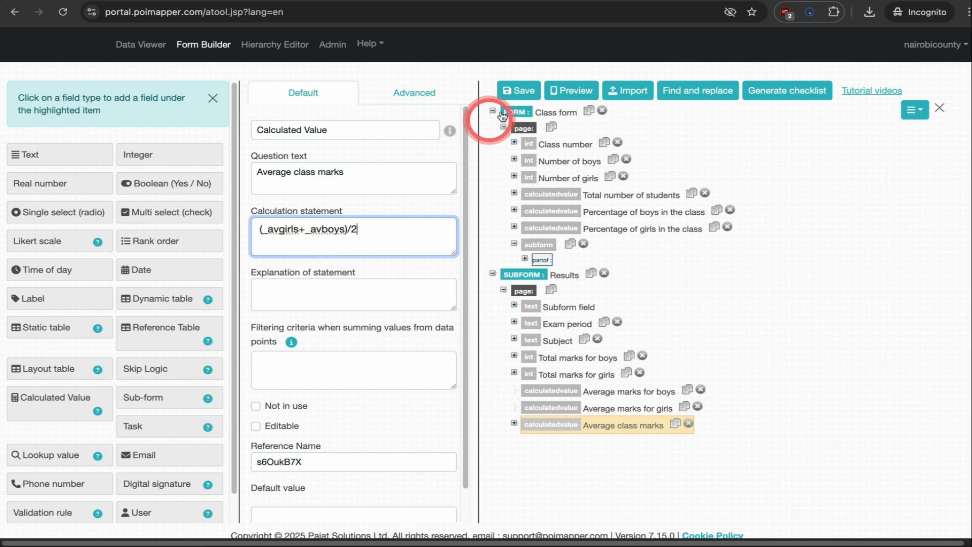
left_click(519, 90)
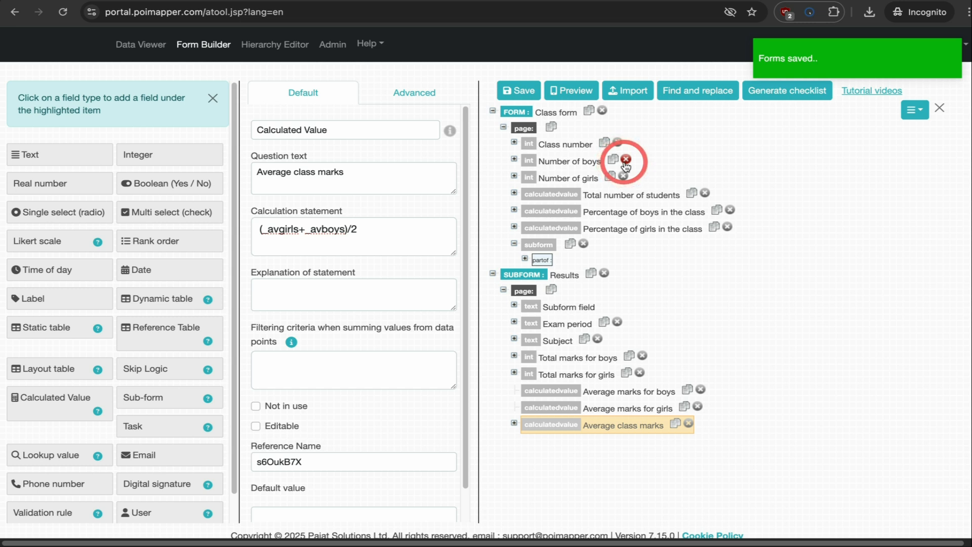
Start a new Class form entry in the Data Viewer with 5 boys and 5 girls.
left_click(142, 53)
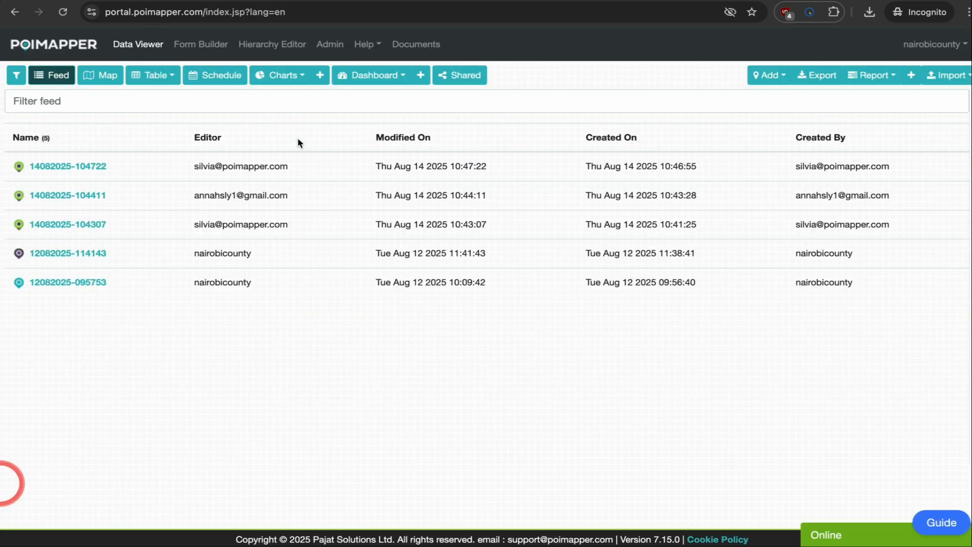
left_click(760, 81)
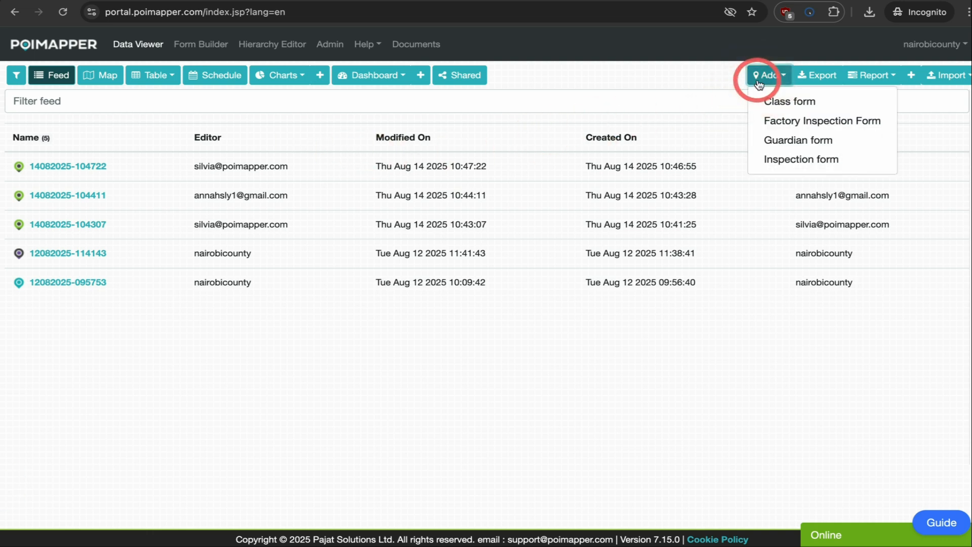
left_click(765, 100)
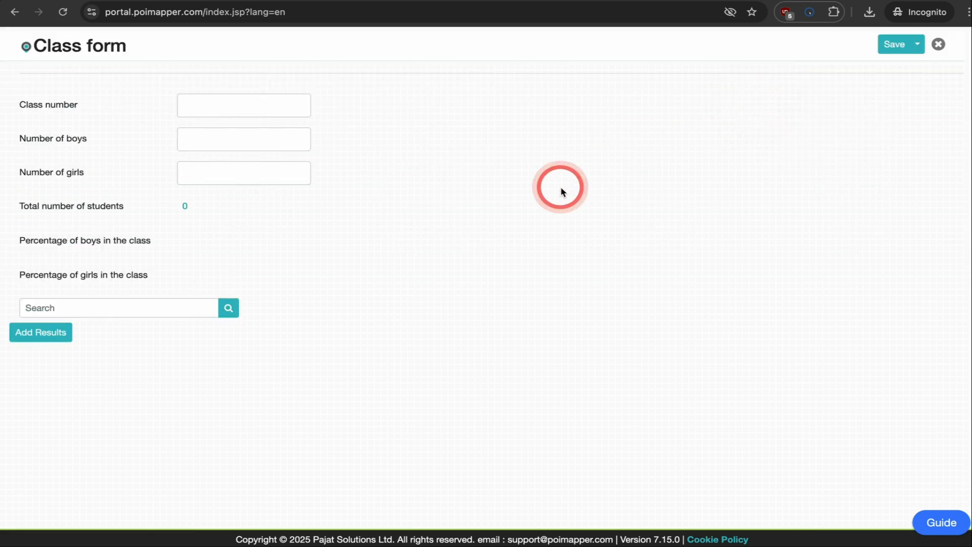
left_click(224, 144)
left_click(224, 168)
type("5")
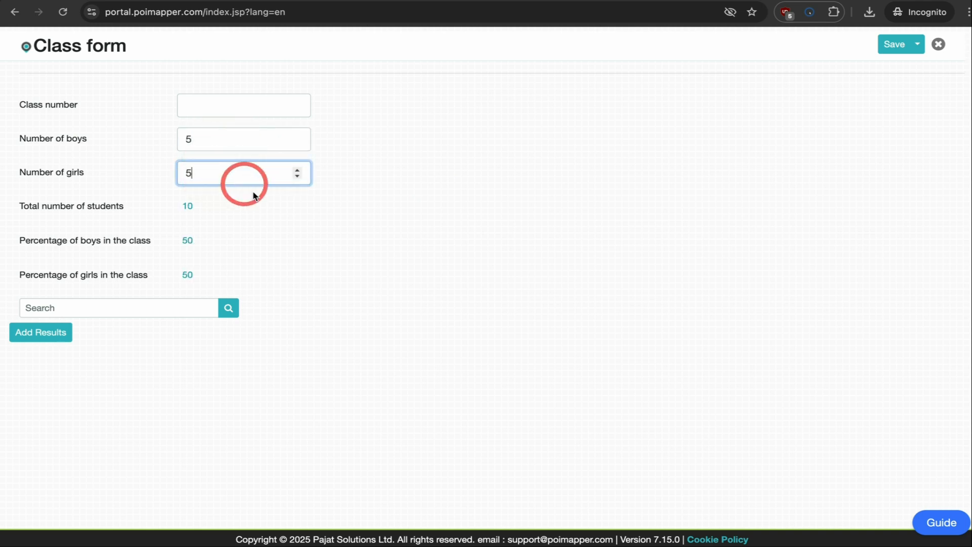
Add a Results subform entry with total marks of 450 for boys and 460 for girls to test the averages.
left_click(51, 332)
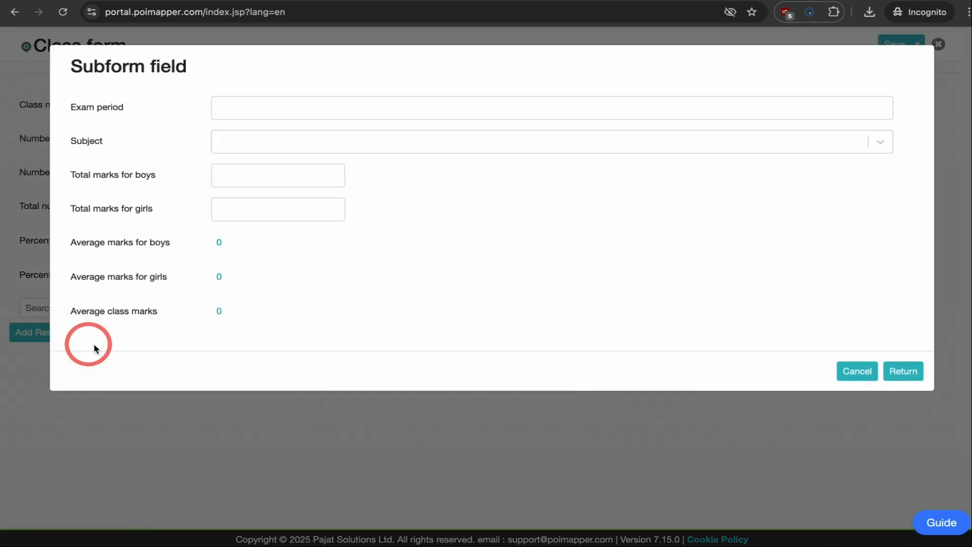
left_click(279, 179)
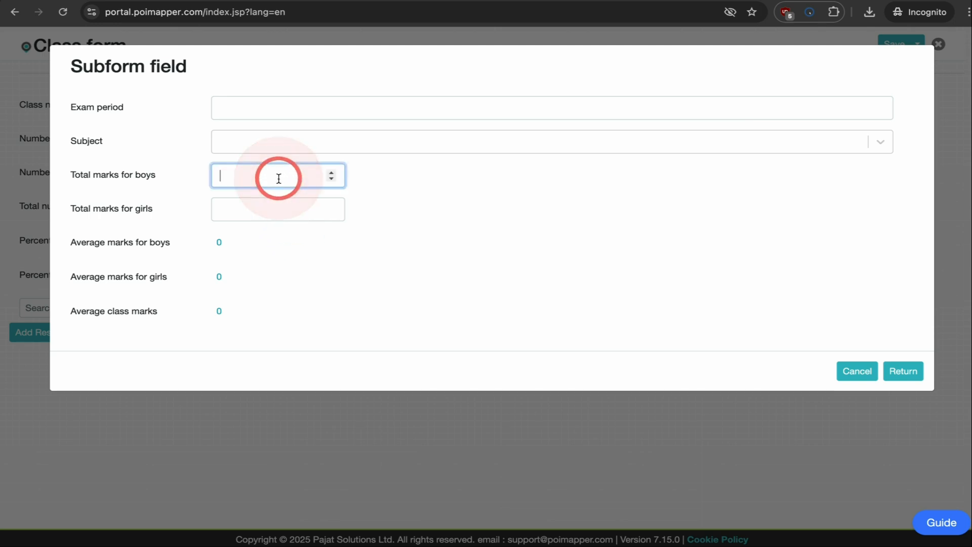
type("450")
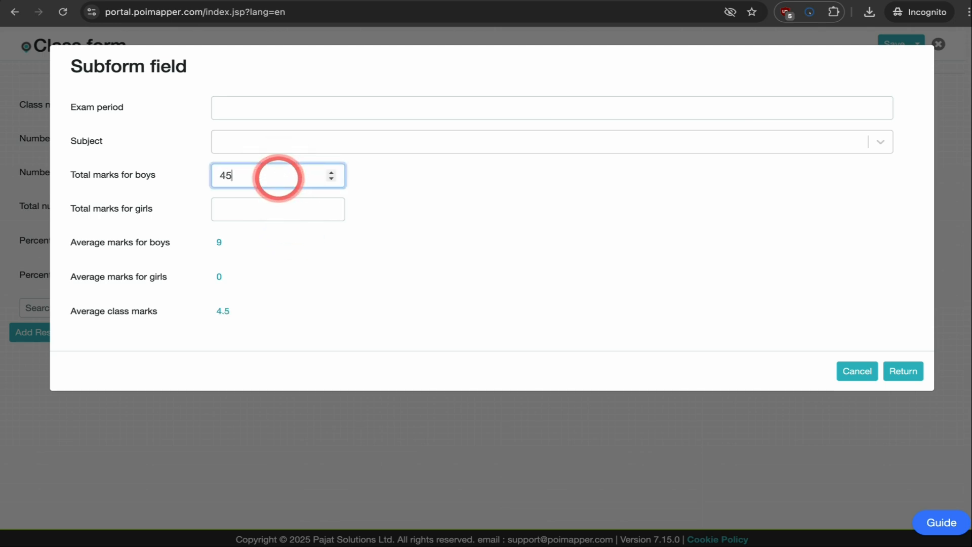
left_click(274, 200)
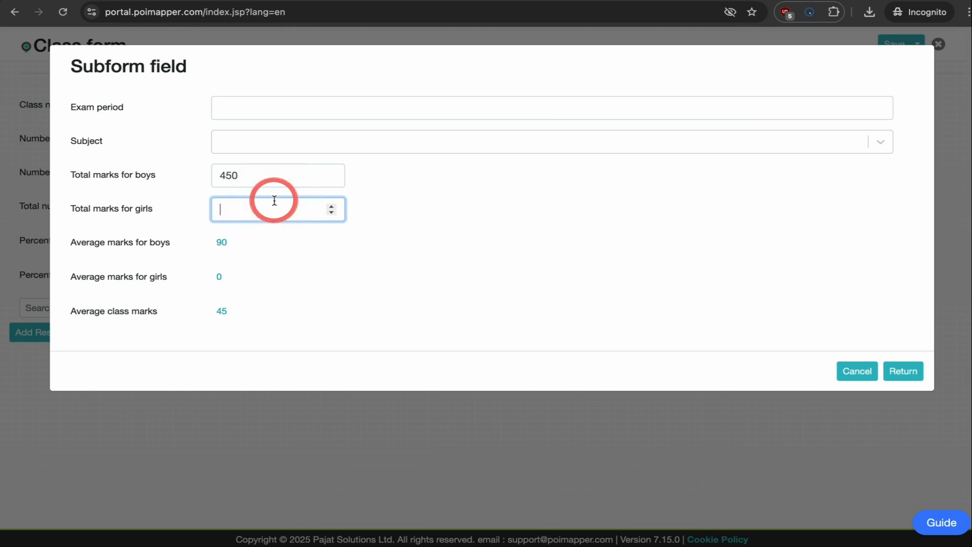
type("460")
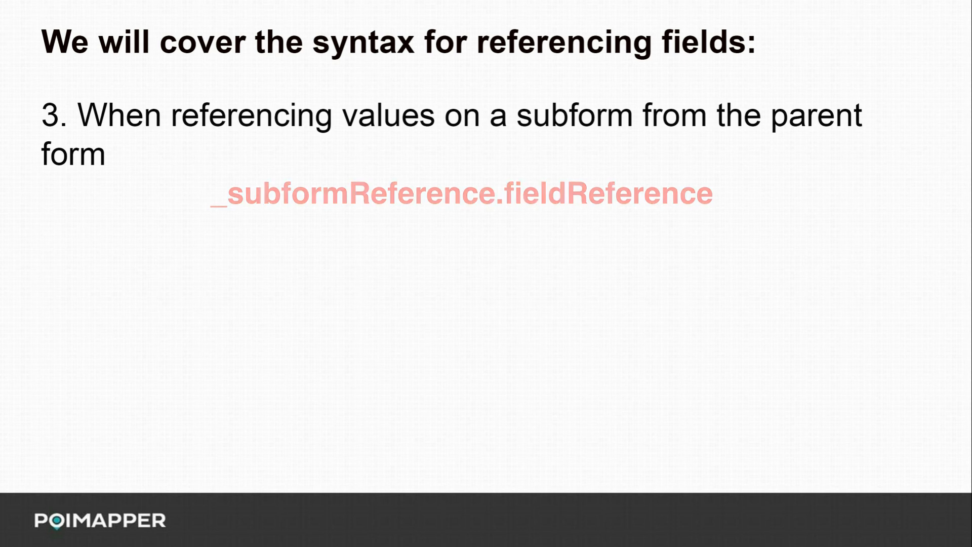
Add a Label field below the subform on the Class form with the question text "Class marks report 2025".
left_click(408, 175)
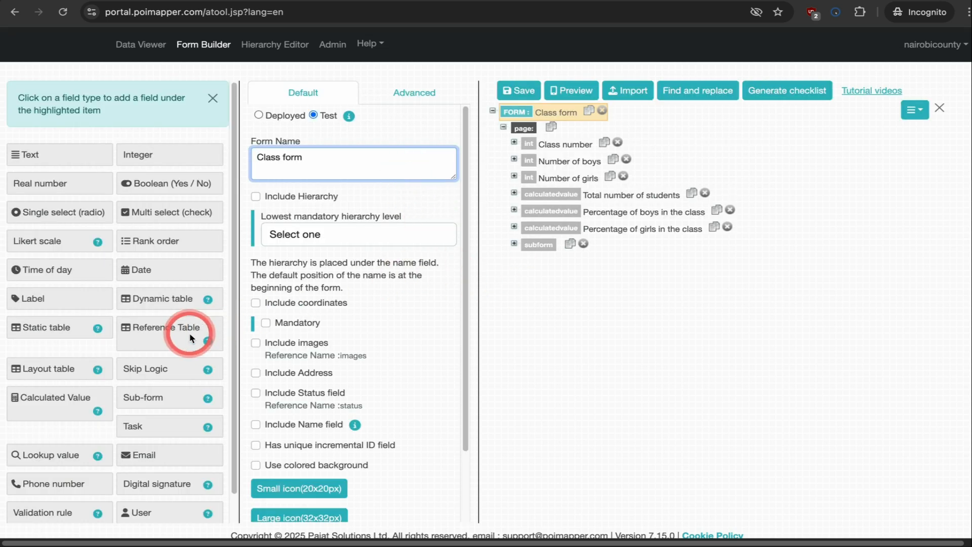
left_click(58, 305)
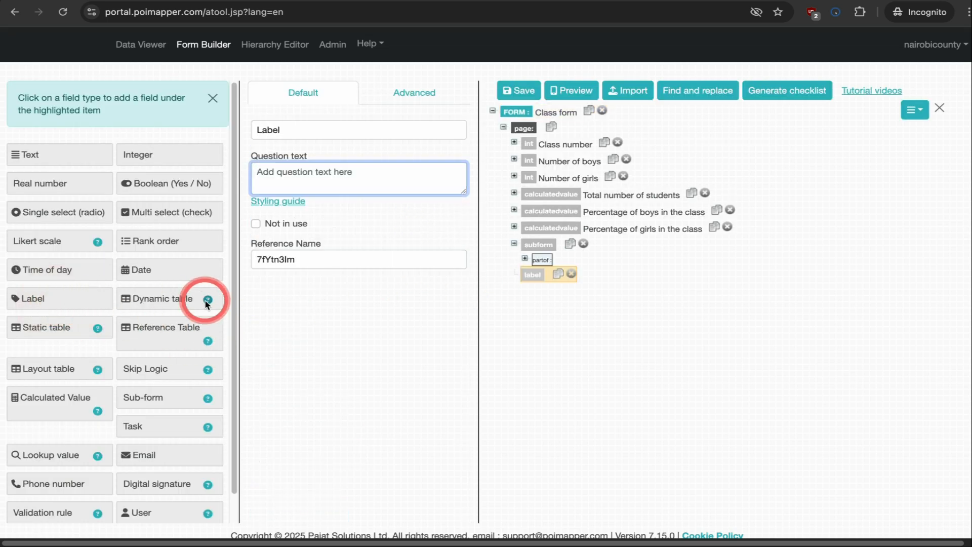
type("Class ")
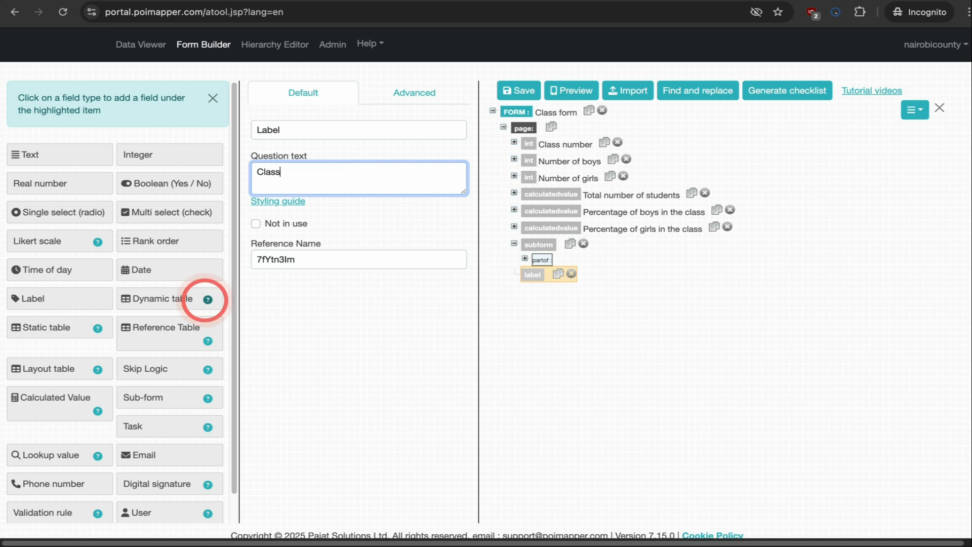
type("marks report 202")
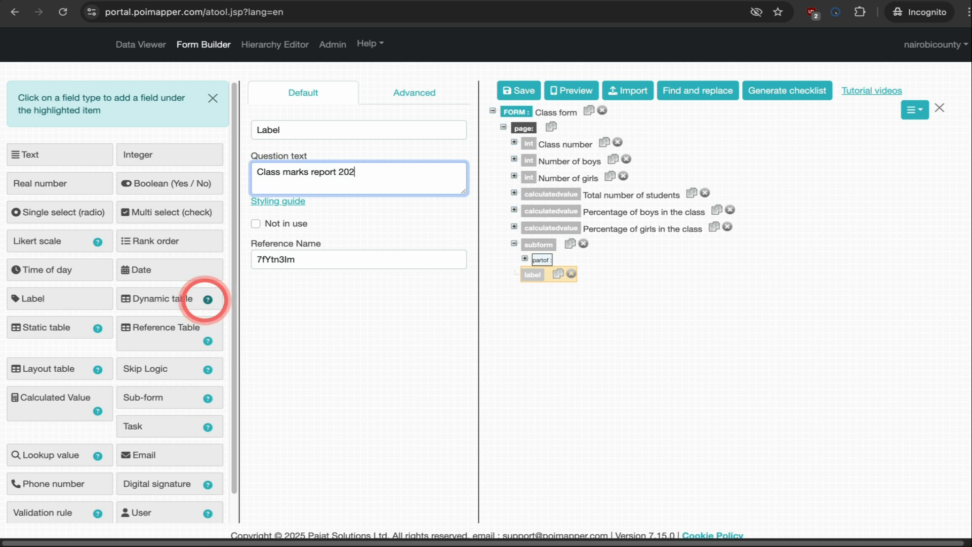
type("5")
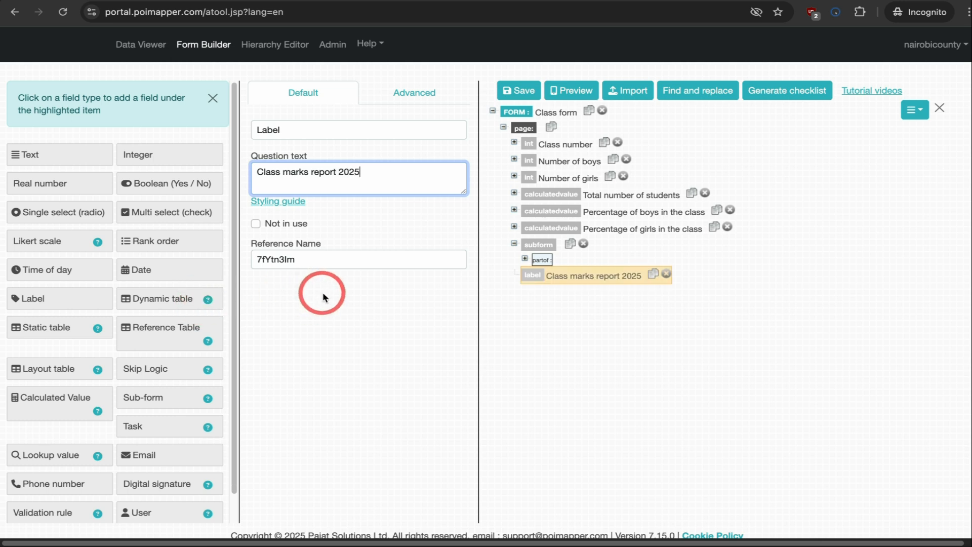
Set the reference name of the Results subform to report.
left_click(531, 247)
left_click(381, 274)
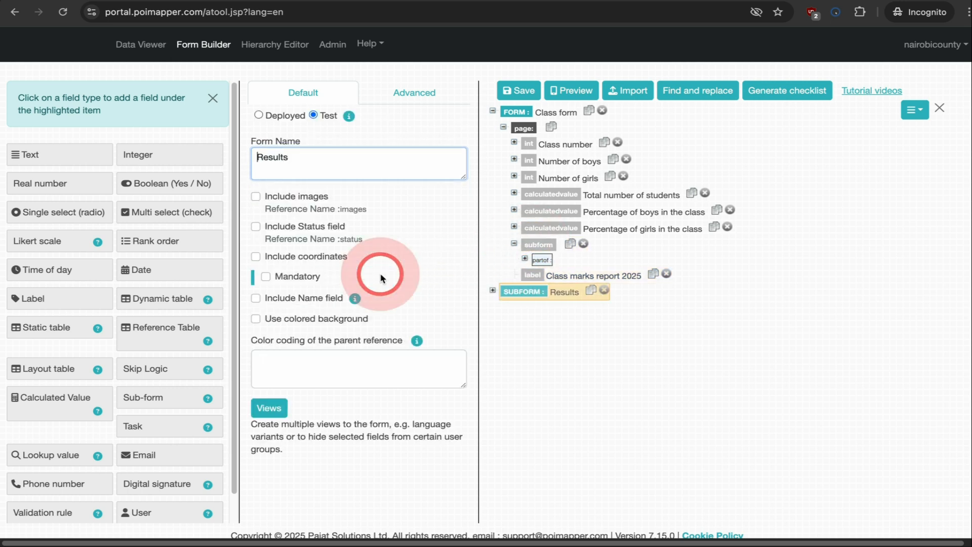
left_click(416, 96)
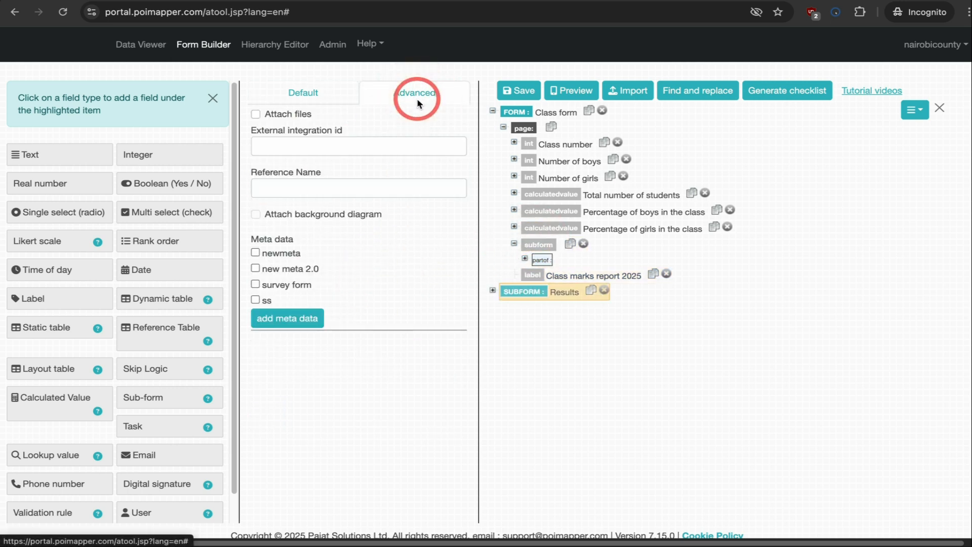
left_click(320, 185)
type("r")
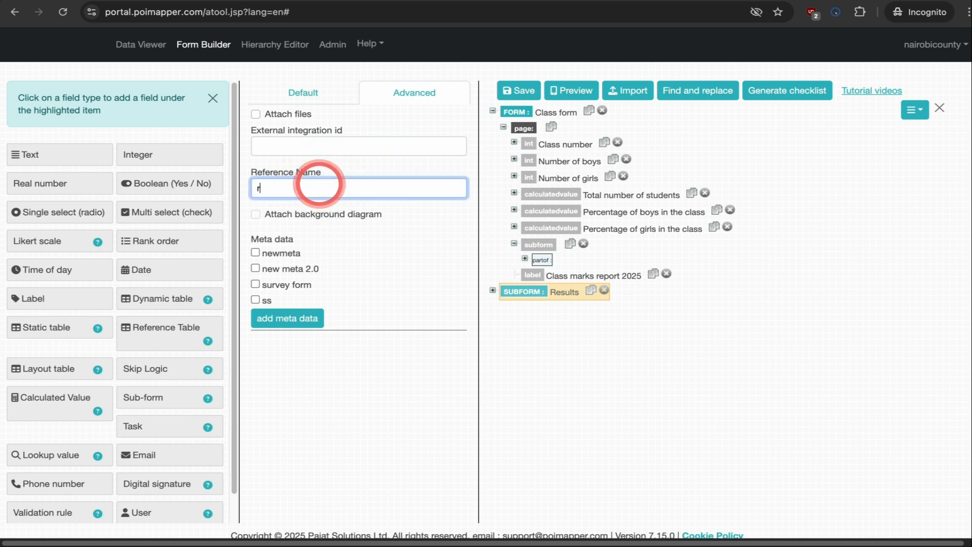
type("eport")
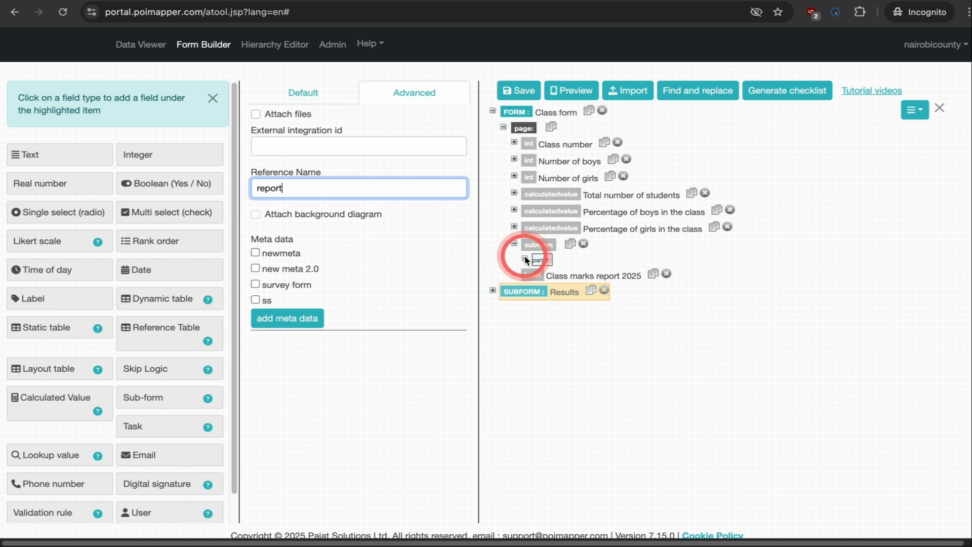
Add a Calculated Value field below the "Class marks report 2025" label with the question text "Average marks for math".
left_click(533, 275)
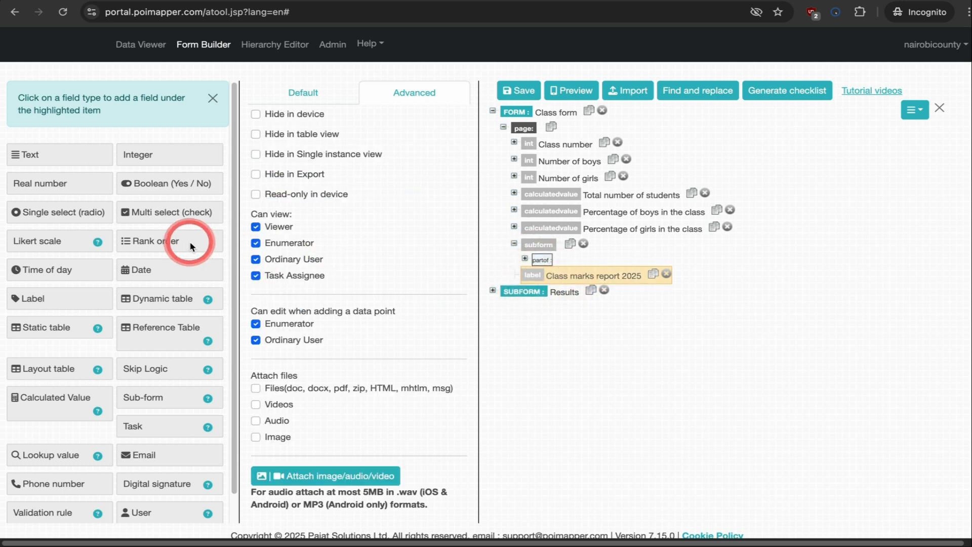
left_click(48, 398)
left_click(304, 93)
left_click(310, 170)
type("Ave")
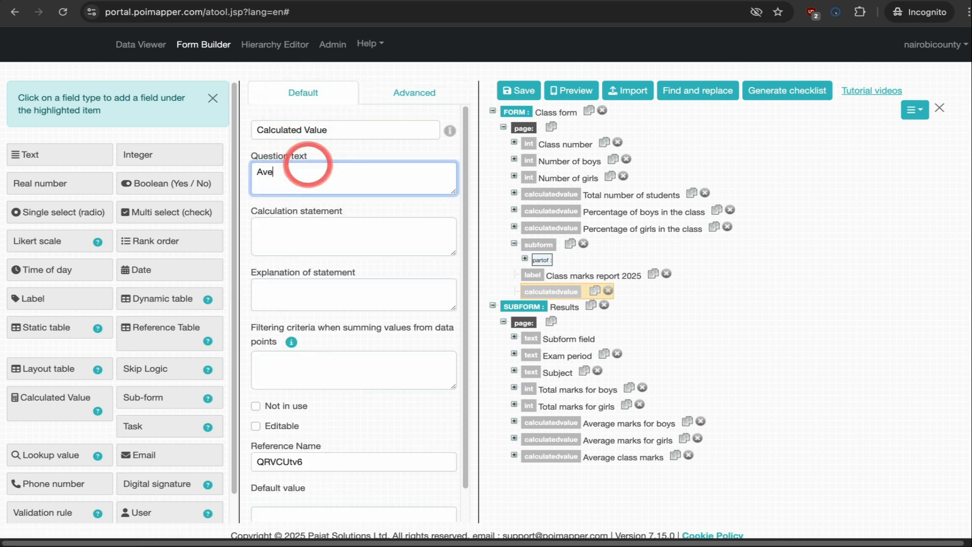
type("rage marks ")
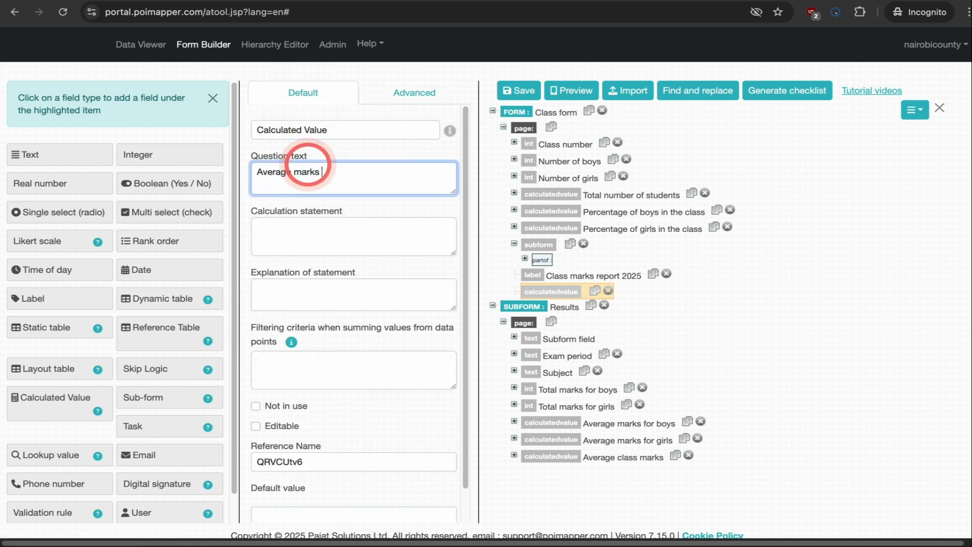
type("for ")
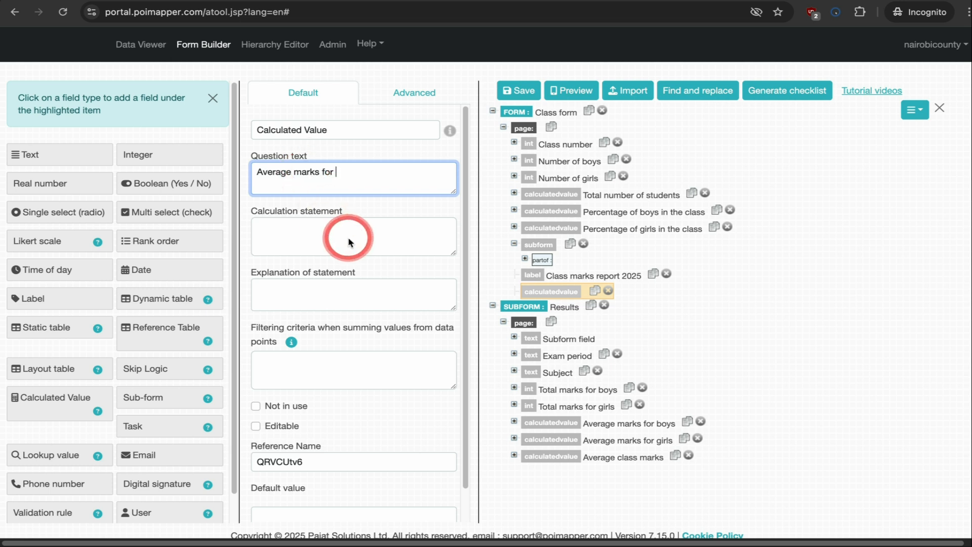
type("math")
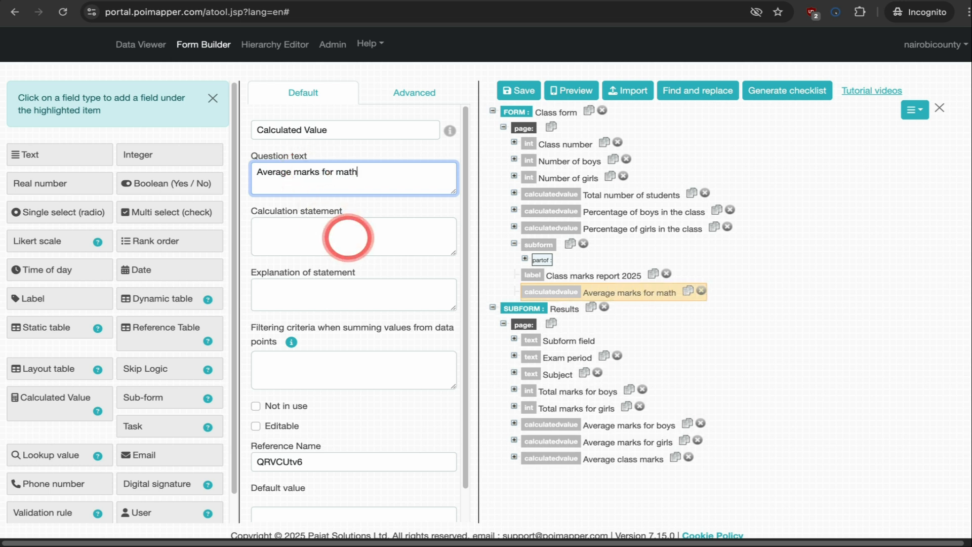
Set the filtering criteria of the math average field to _report.subject=='Math'.
left_click(349, 239)
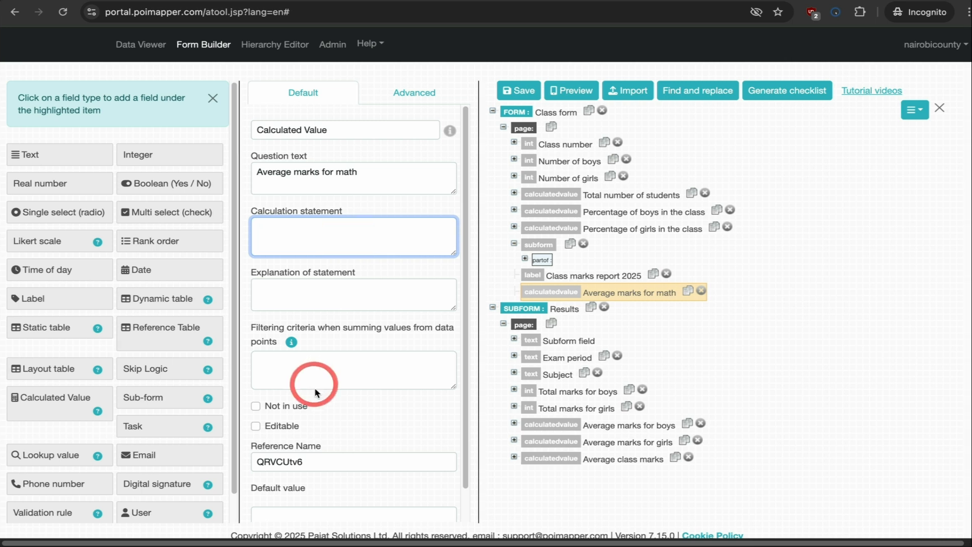
left_click(327, 372)
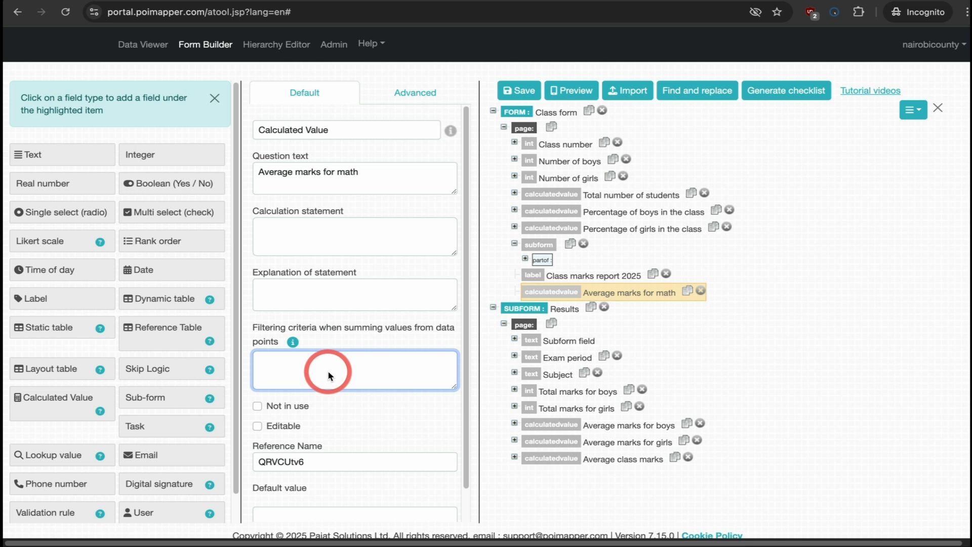
type("_r")
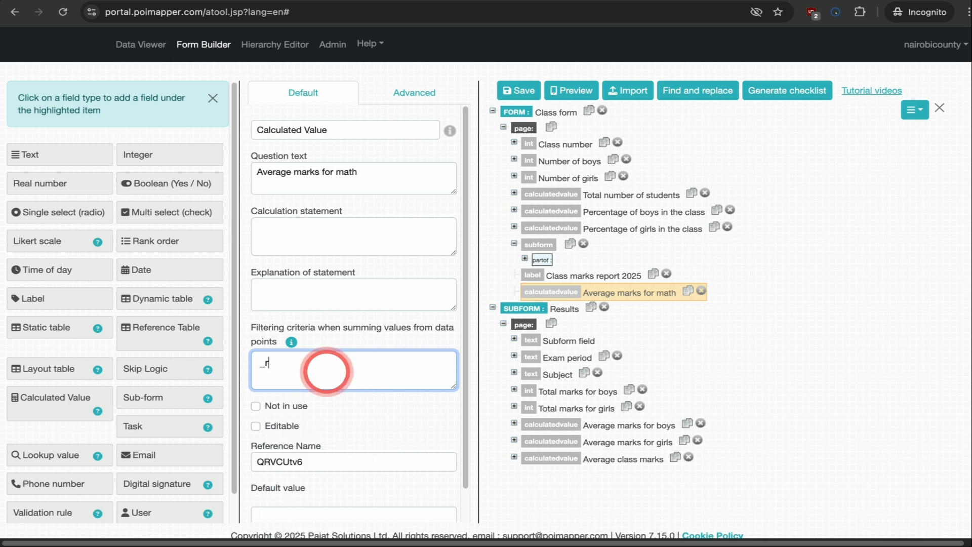
type("eport.subject==''")
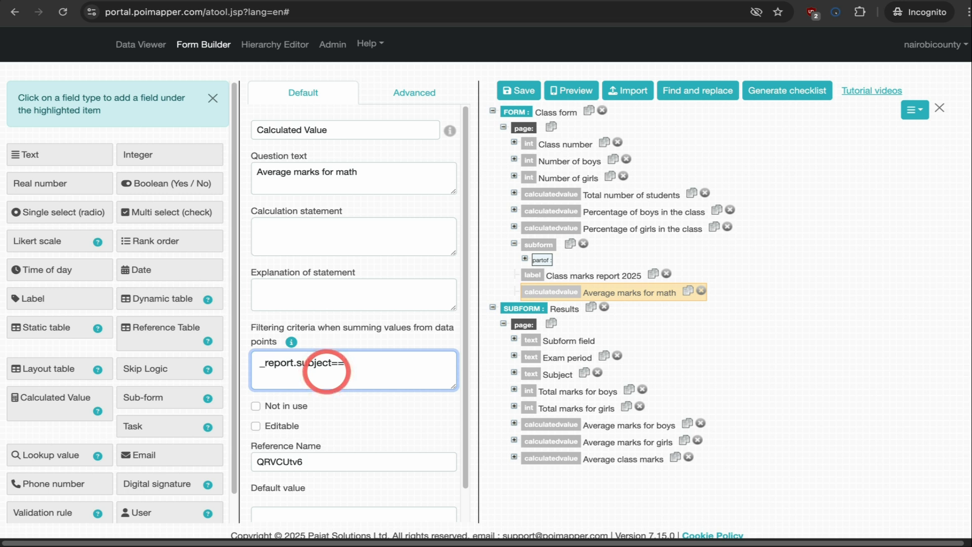
type("Math")
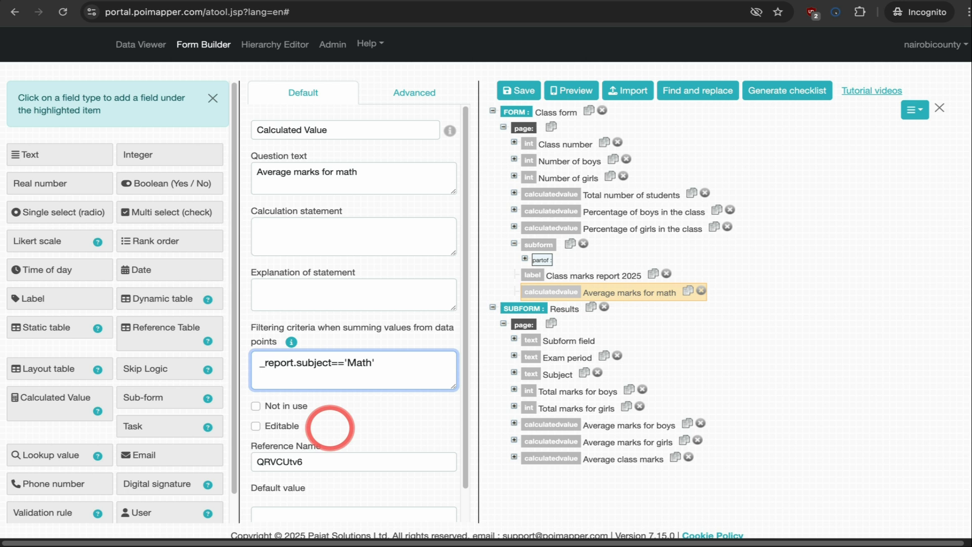
Set the calculation statement of the math average field to _report.average/_report.count.
left_click(299, 247)
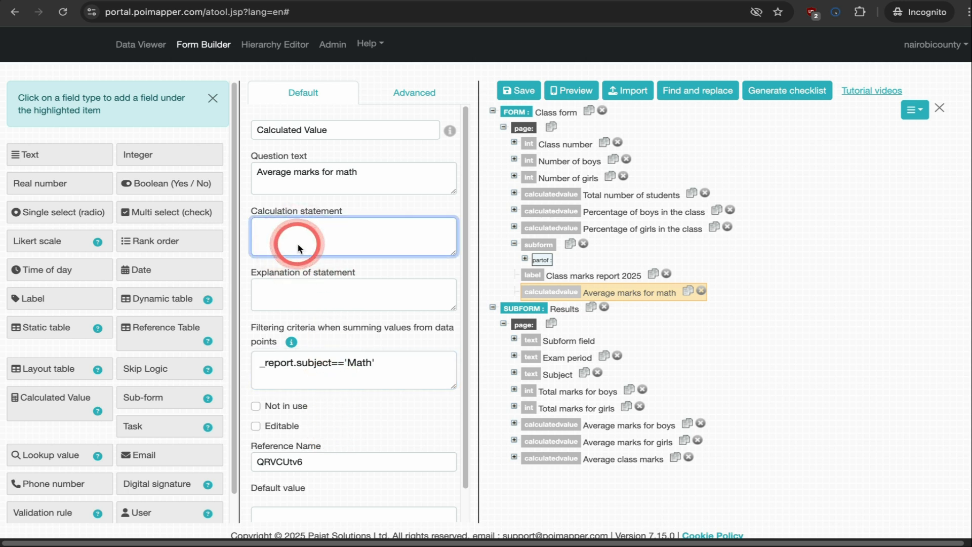
type("_report.ave")
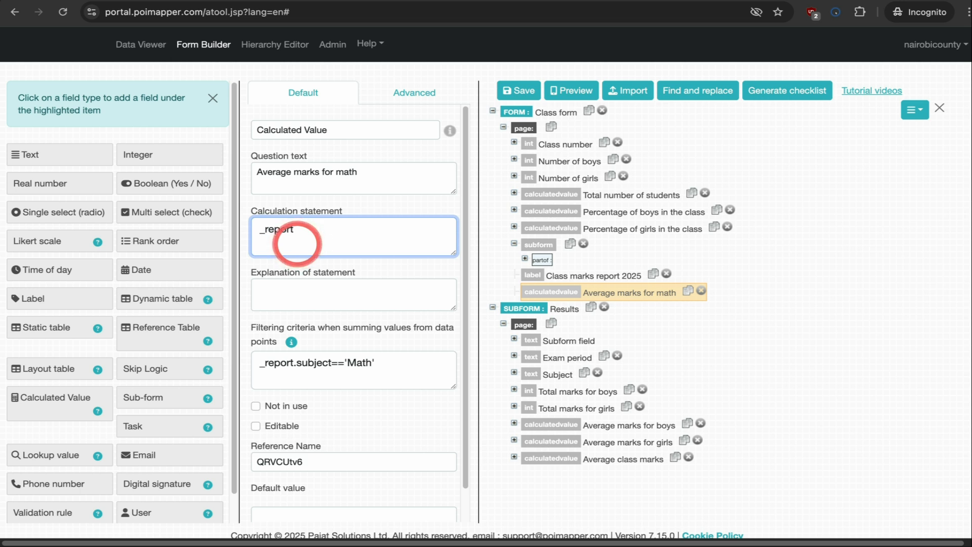
type("rage/_report.count")
key("shift+Tab")
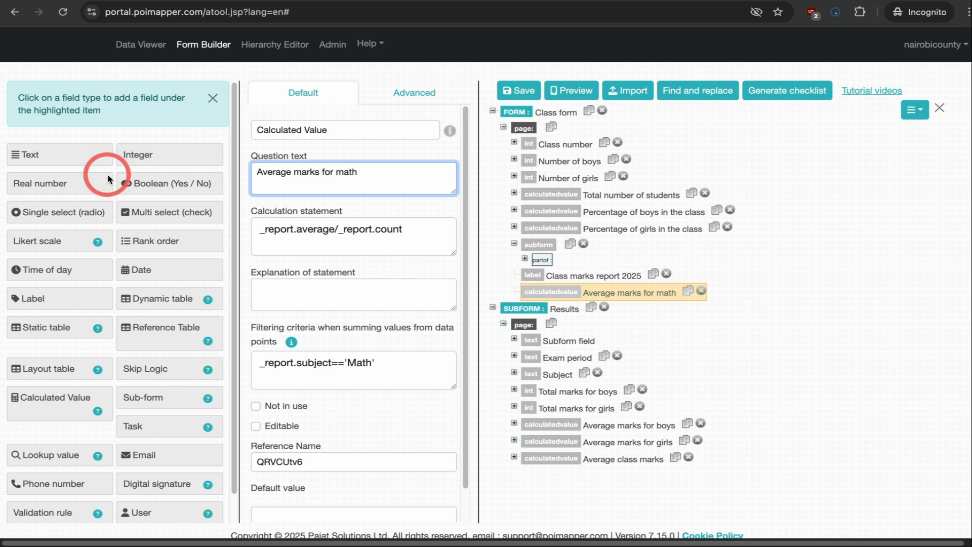
Add a Calculated Value field with the question text "Average marks for english" and the filtering criteria _report.subject=='English'.
left_click(62, 405)
type("Average marks for english")
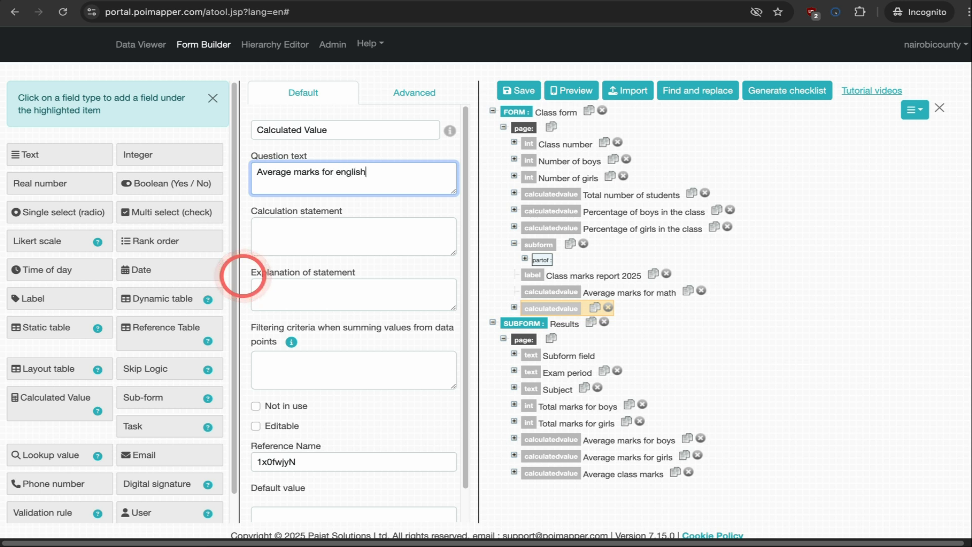
left_click(302, 361)
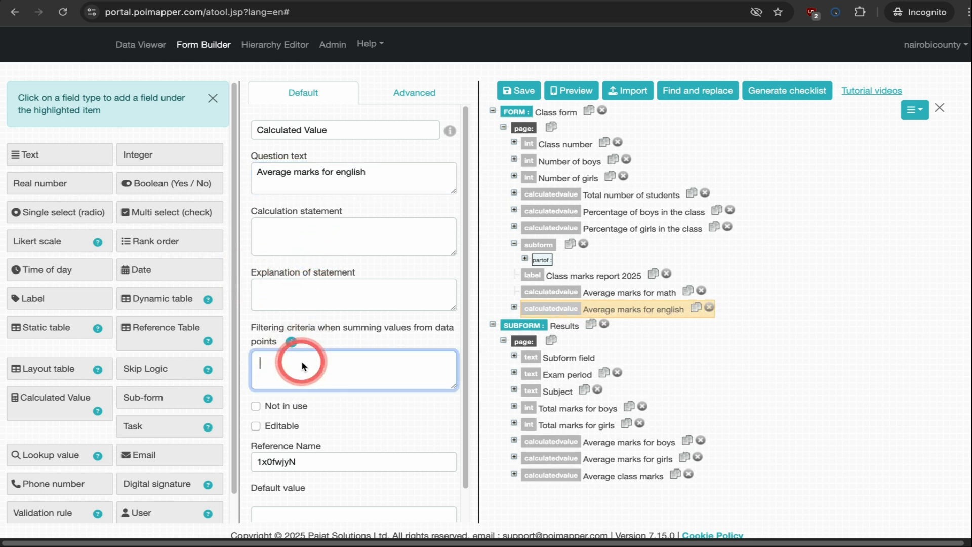
type("_report.subject==")
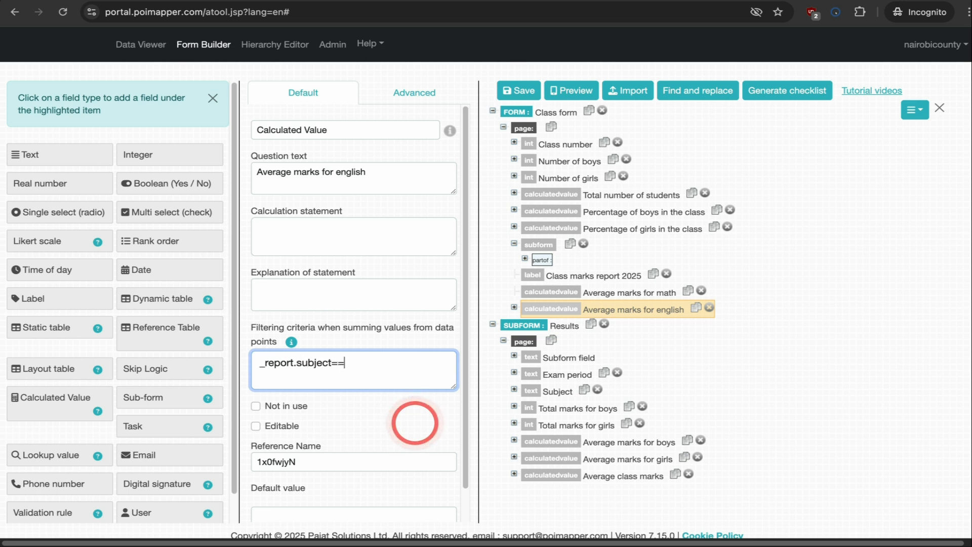
type("'English'")
Set the calculation statement of the English average field to _report.average/_report.count.
left_click(304, 244)
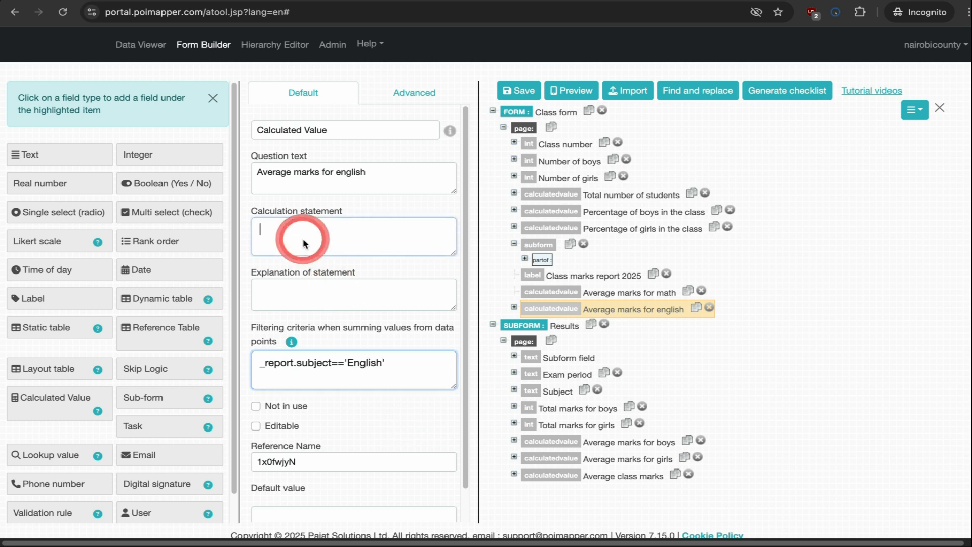
type("_")
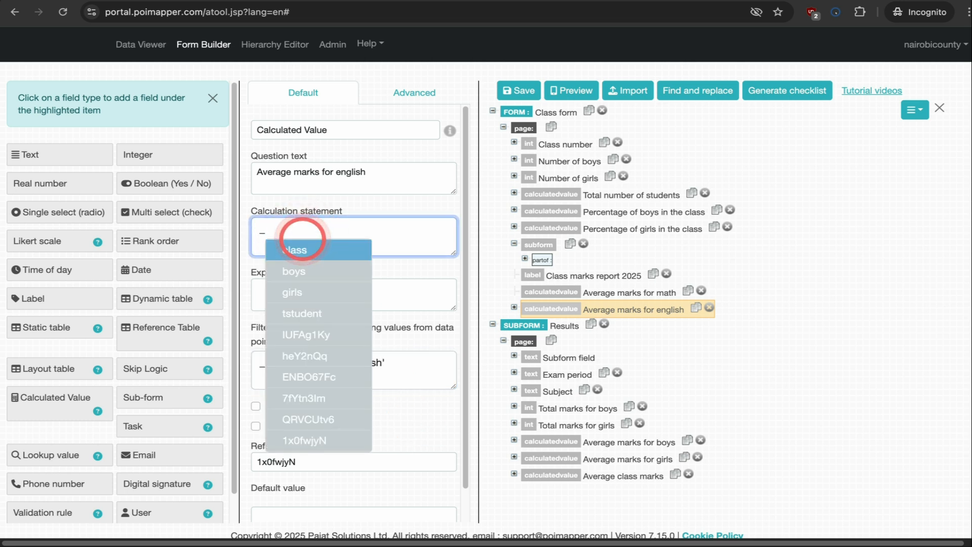
type("re")
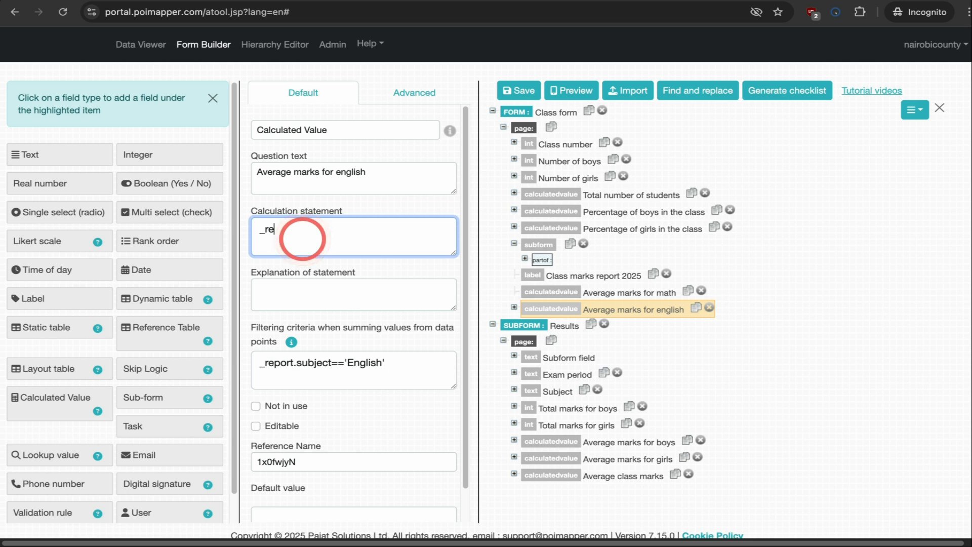
type("port.average")
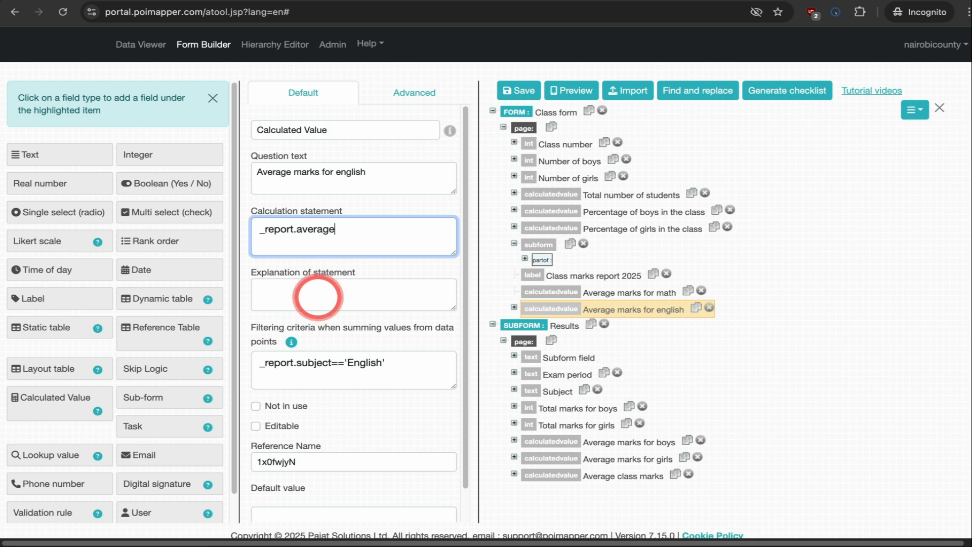
type("/_report.count")
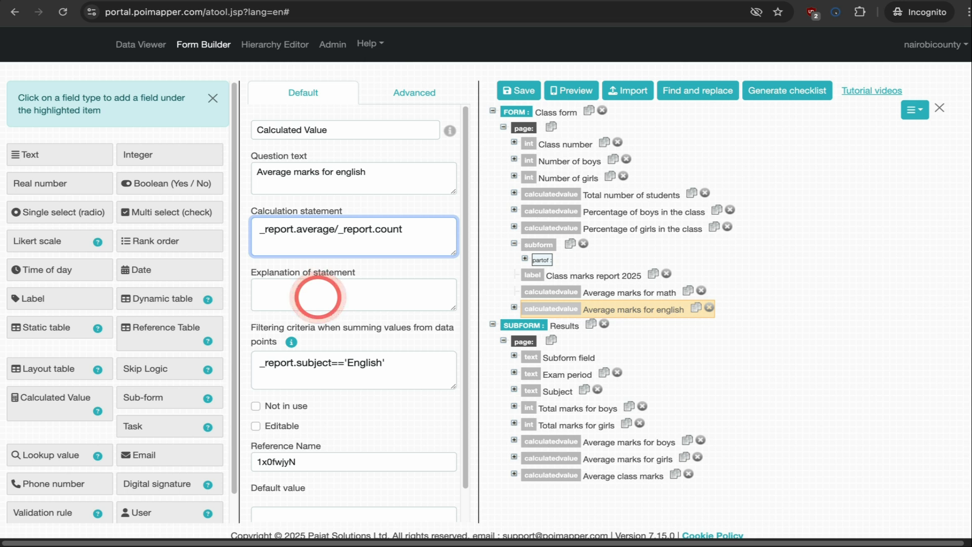
Add another Calculated Value field to the Class form with the question text "Average marks for science".
left_click(43, 401)
type("Average")
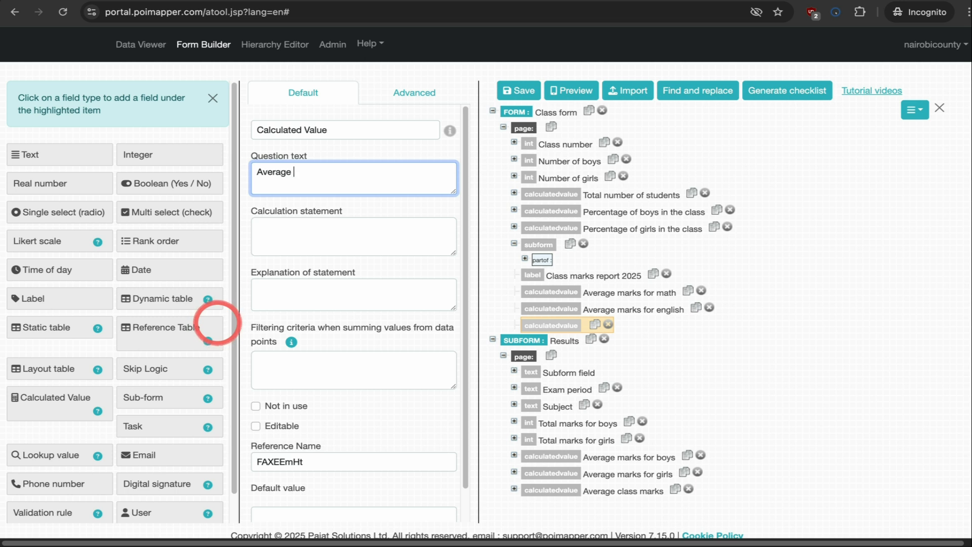
type(" marks for science")
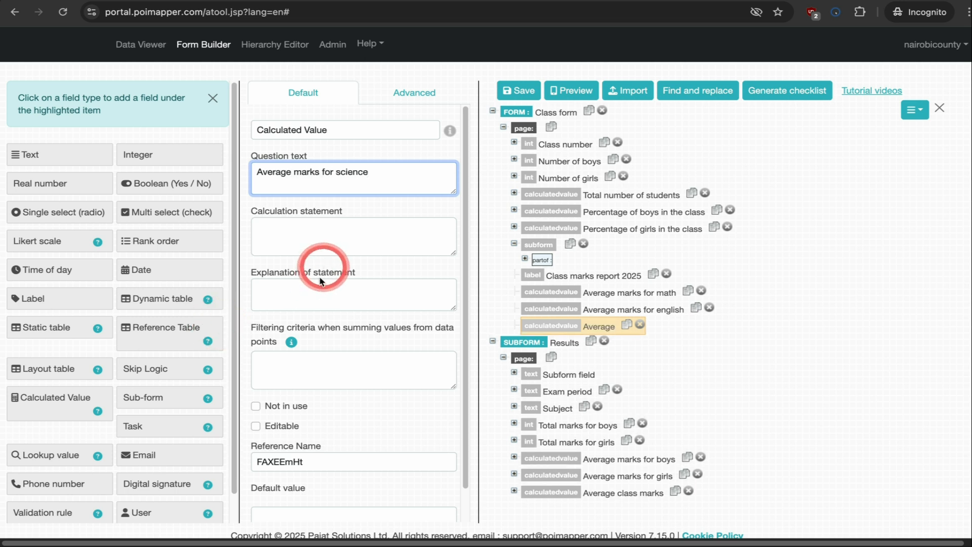
Set the science average field's filtering criteria to _report.subject=='Science' and its calculation statement to _report.average/_report.count, and save the forms.
left_click(288, 366)
type("_report.subject=='S'cience")
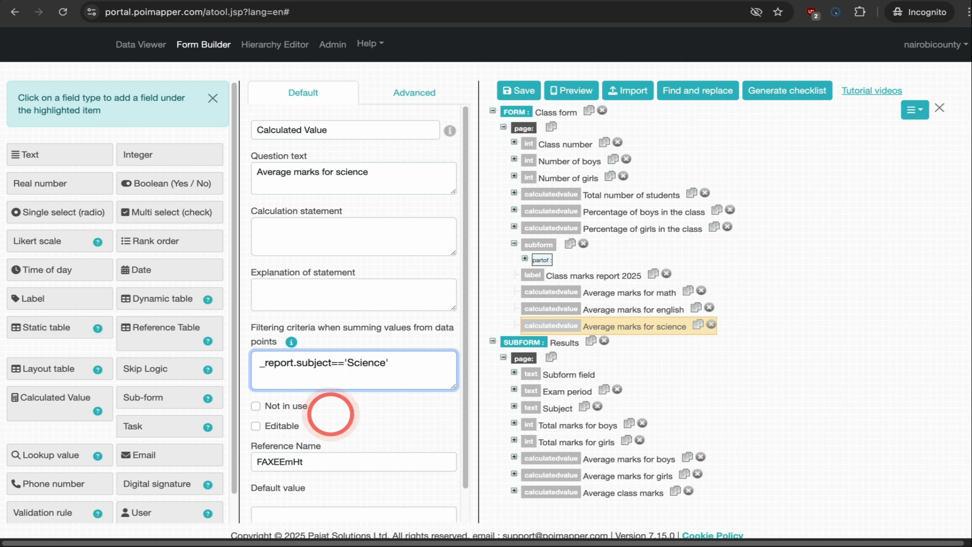
left_click(314, 236)
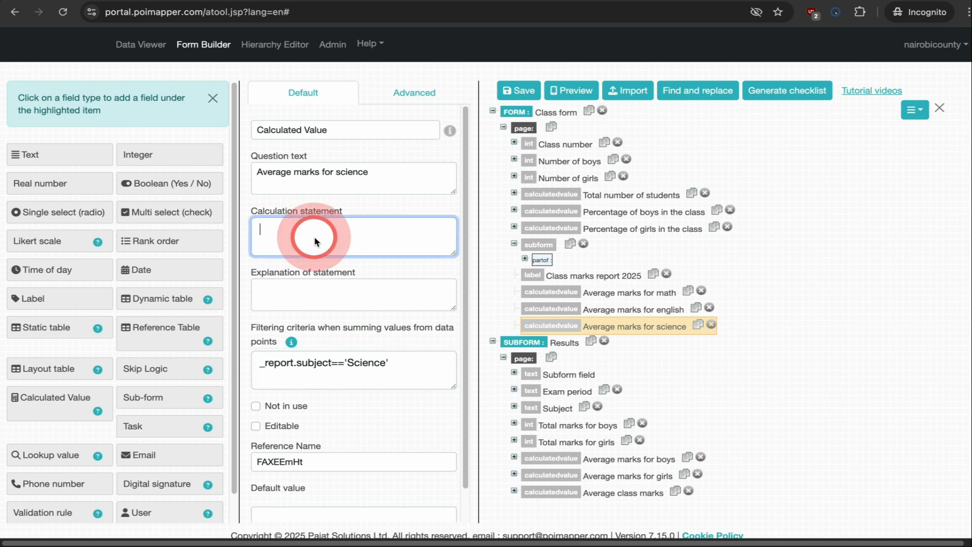
type("_report.average/_report")
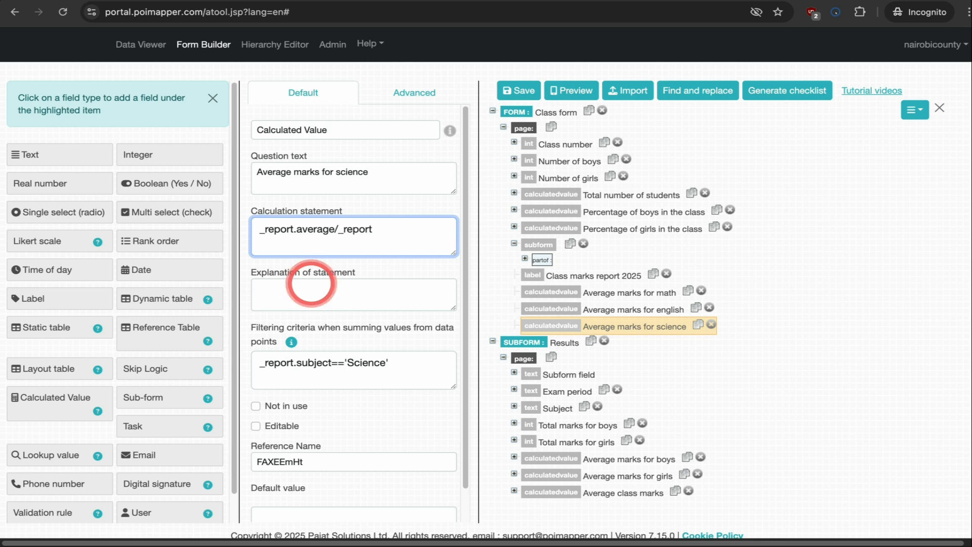
type(".count")
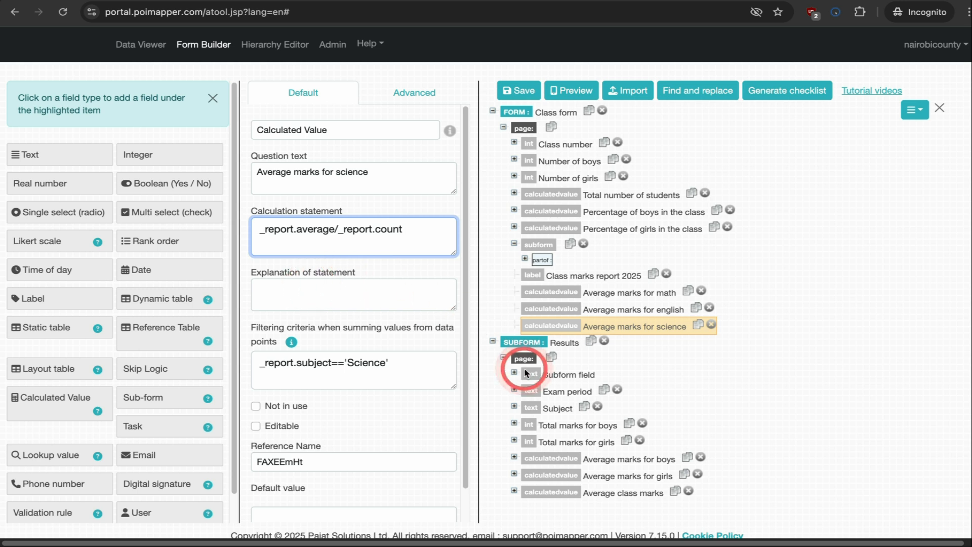
left_click(522, 96)
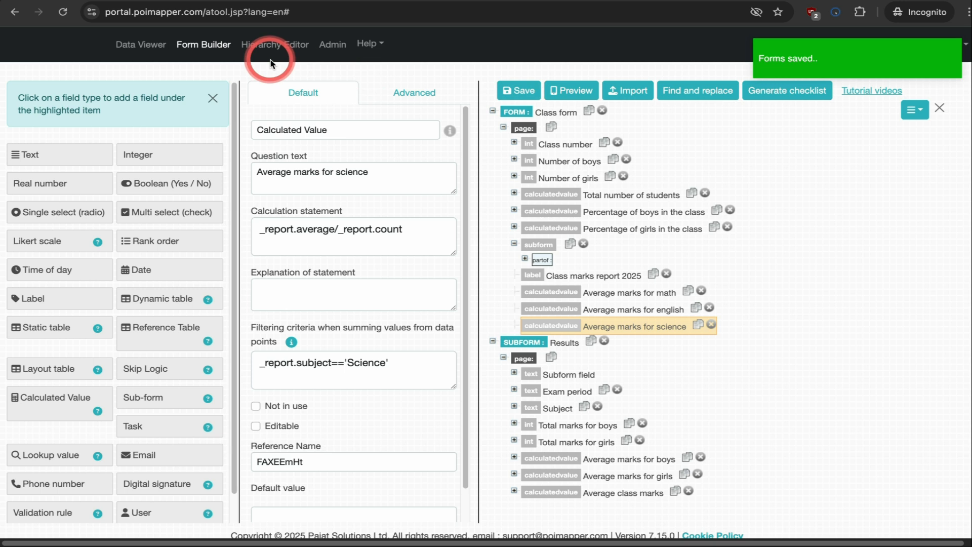
Add a new Class form record in the Data Viewer with 5 boys and 5 girls.
left_click(146, 47)
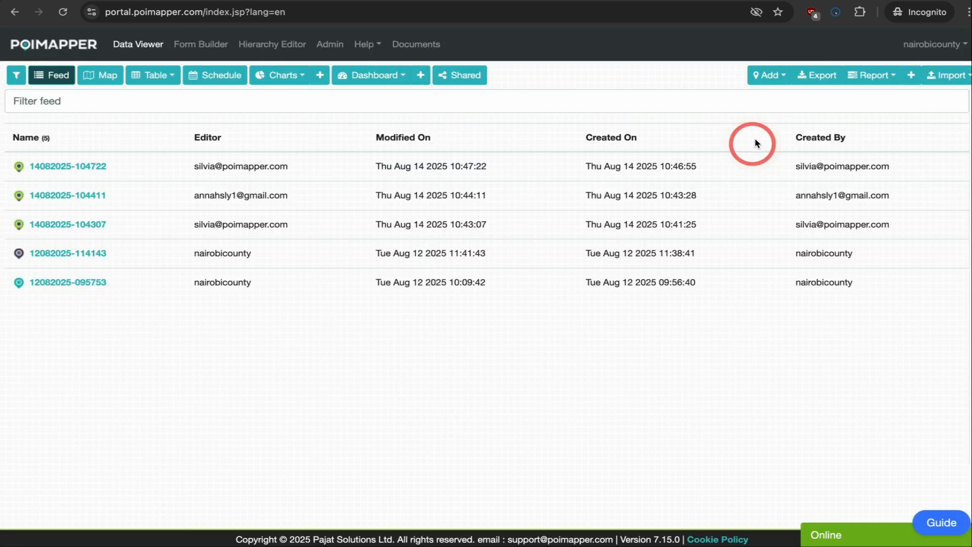
left_click(766, 77)
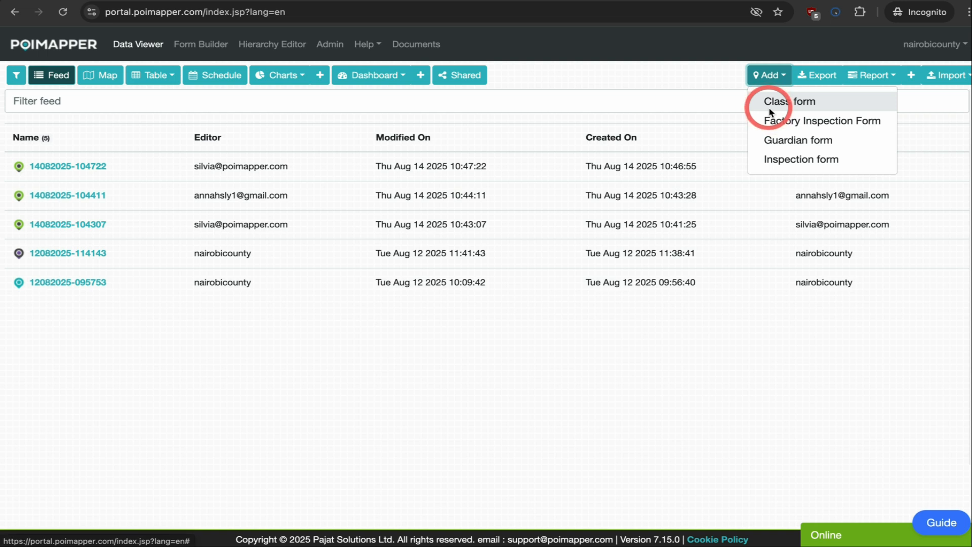
left_click(768, 102)
left_click(254, 141)
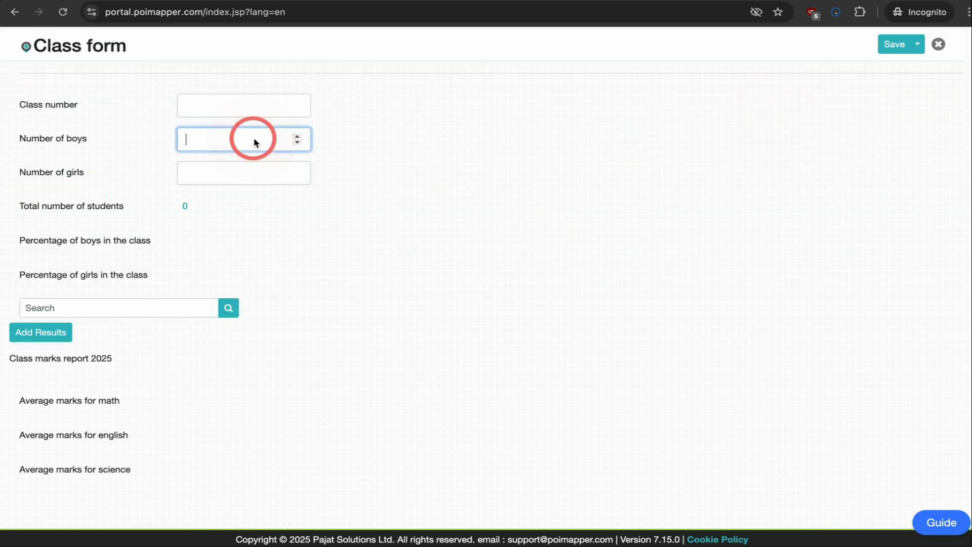
left_click(229, 172)
type("5")
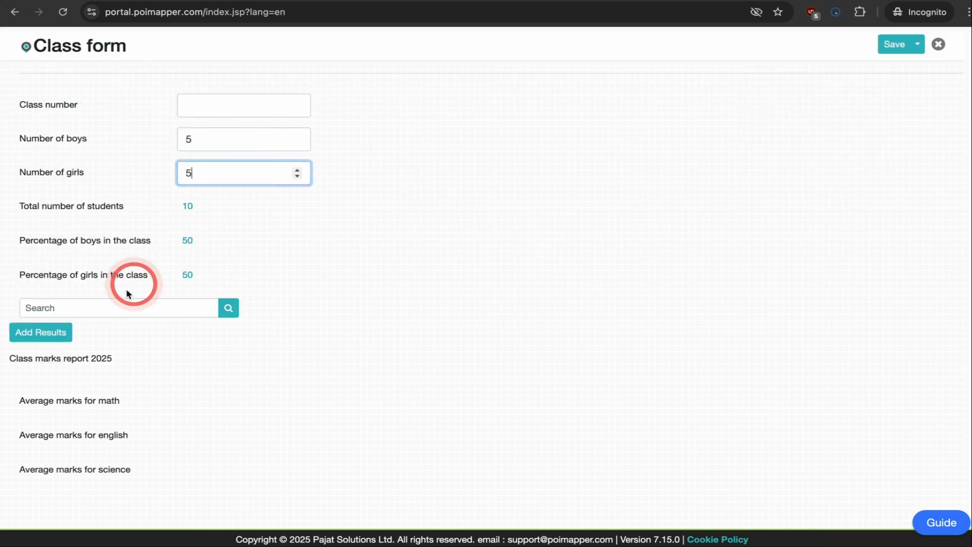
Add a Math result to the class record with total marks of 445 for boys and 455 for girls.
left_click(51, 333)
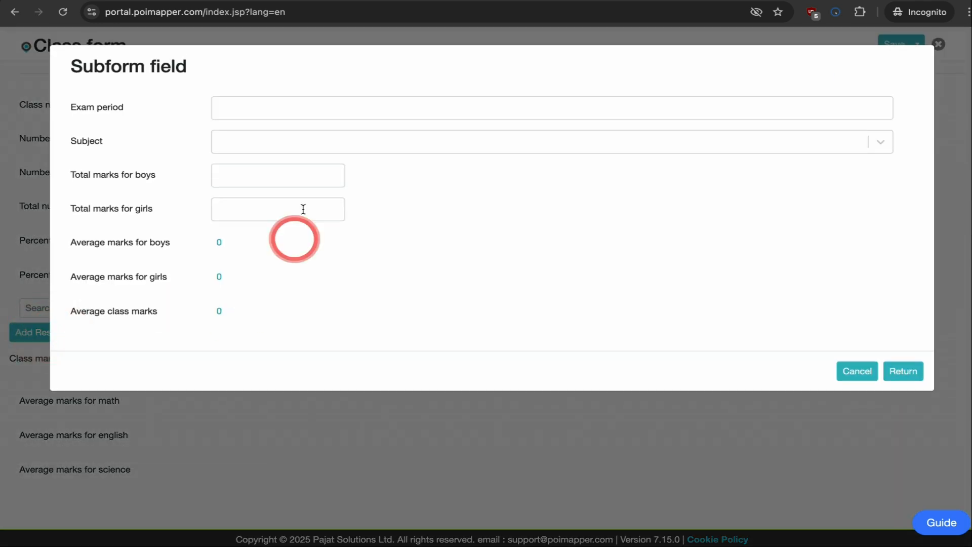
left_click(301, 139)
left_click(270, 175)
left_click(262, 178)
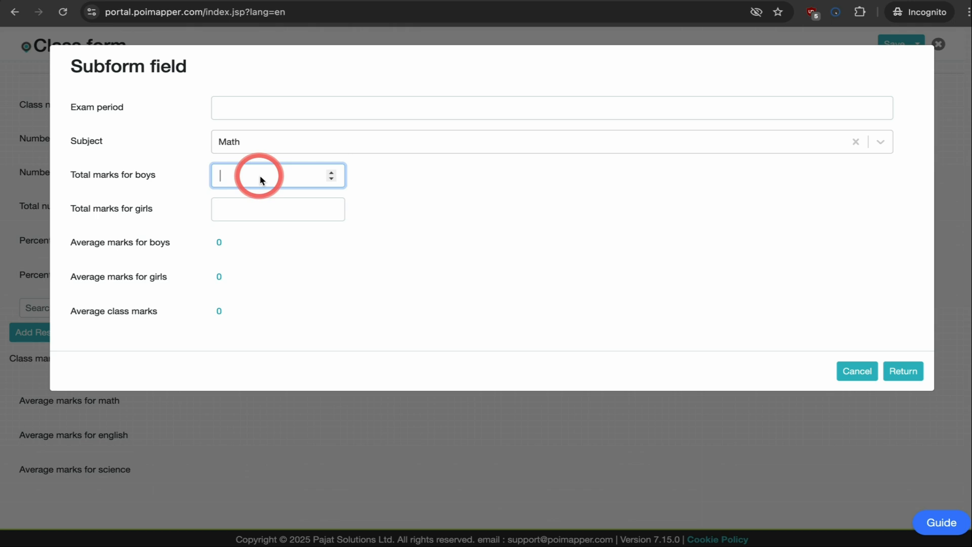
type("445")
left_click(235, 206)
type("455")
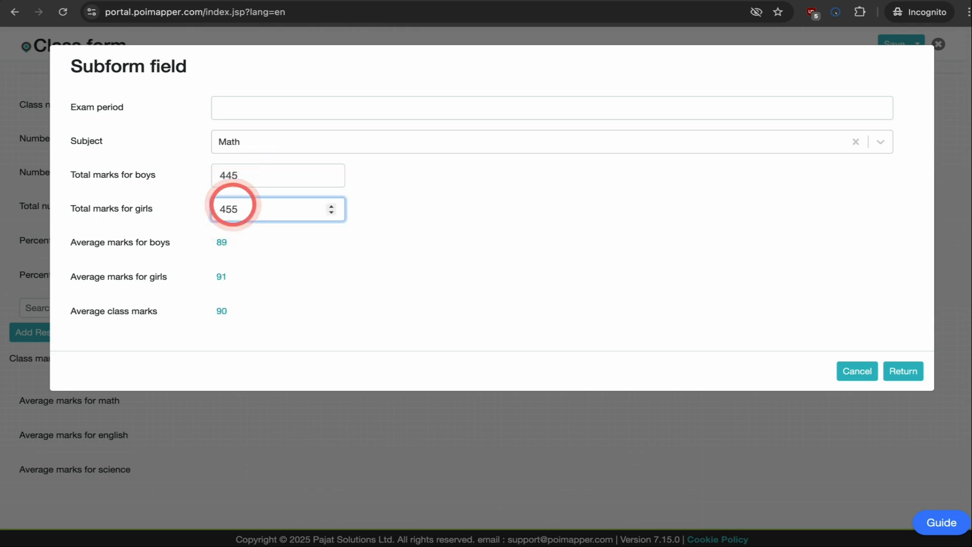
left_click(903, 371)
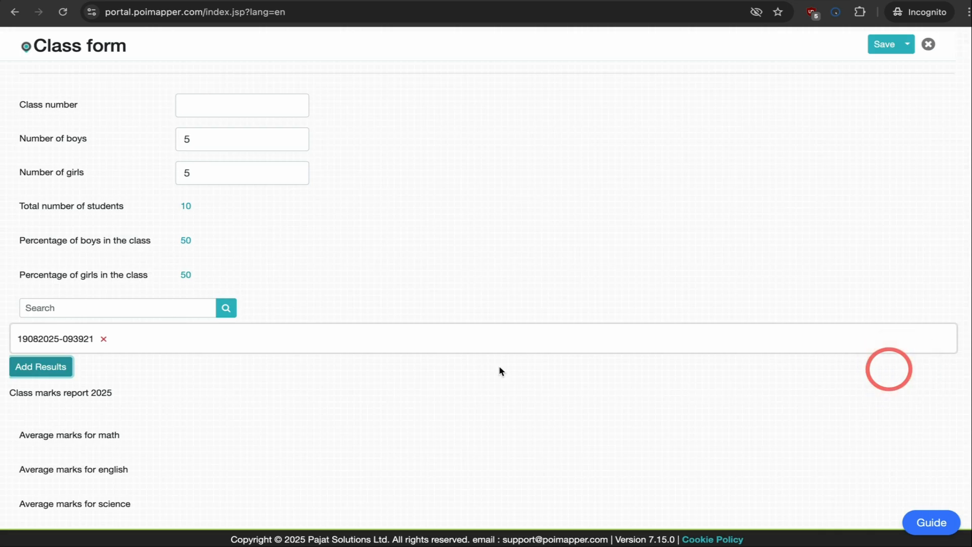
Add a second Math result with total marks of 435 for boys and 455 for girls.
left_click(49, 360)
left_click(269, 108)
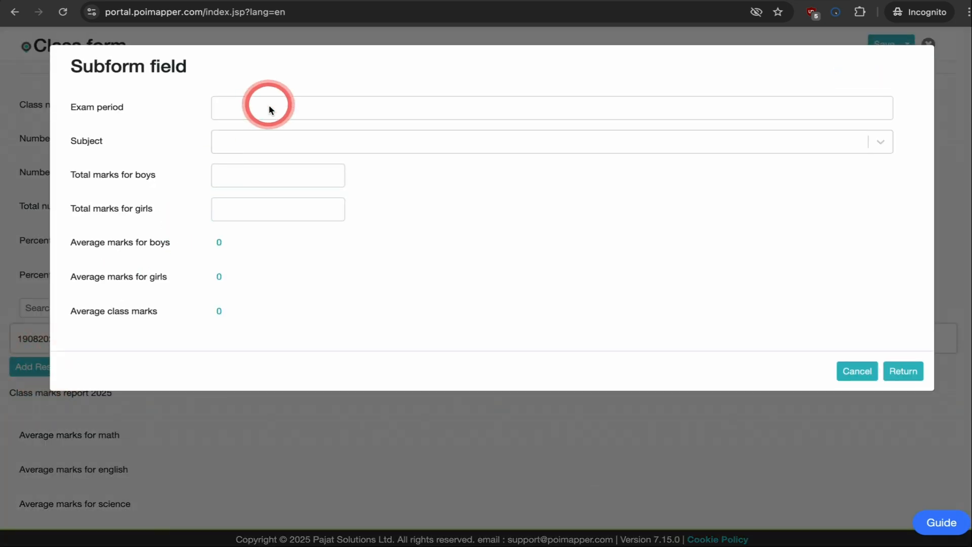
left_click(245, 142)
left_click(234, 175)
left_click(229, 175)
type("435")
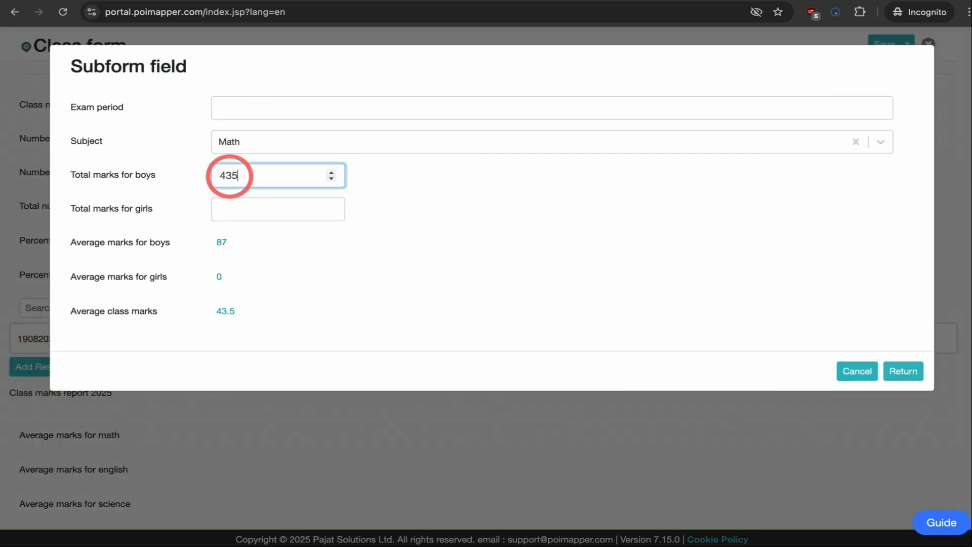
left_click(245, 205)
type("455")
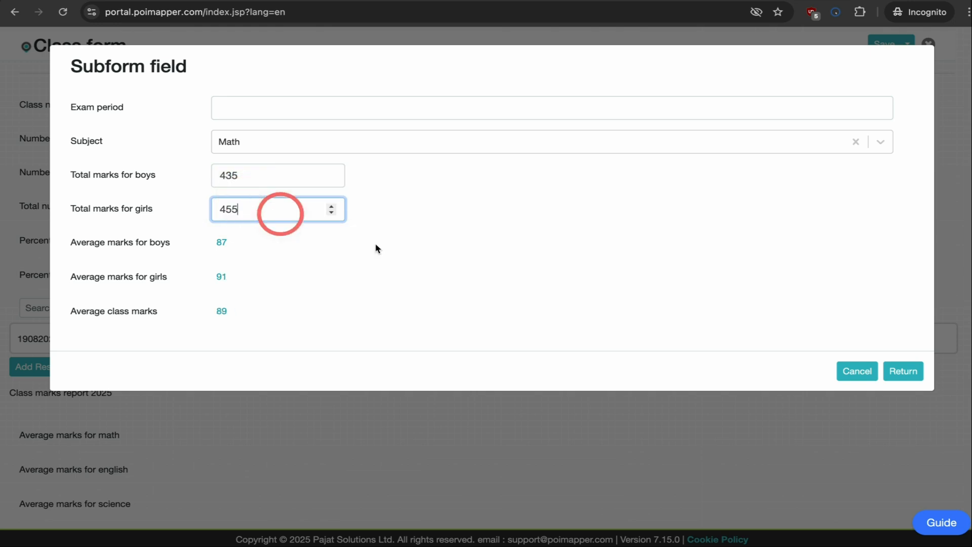
left_click(904, 371)
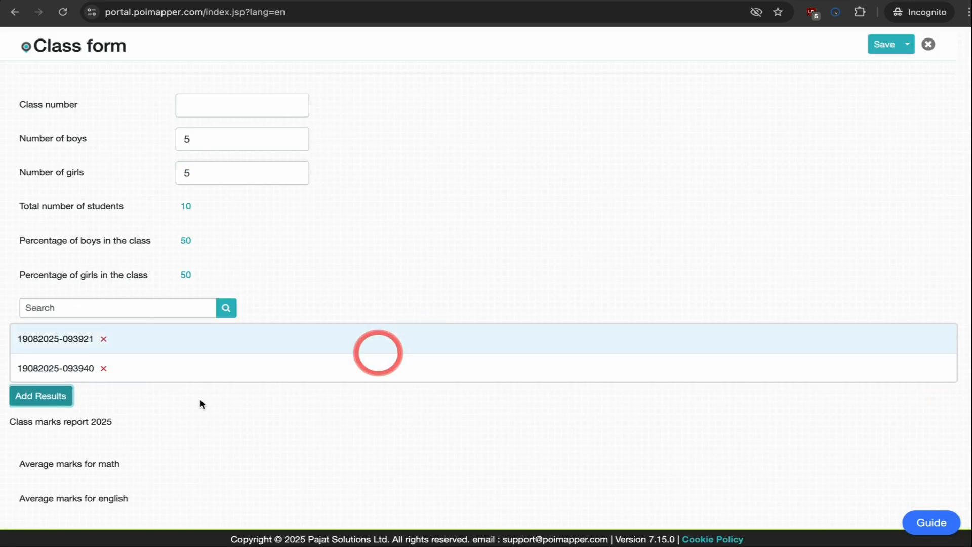
Add further results to the Class form record, save the record and close it.
left_click(43, 398)
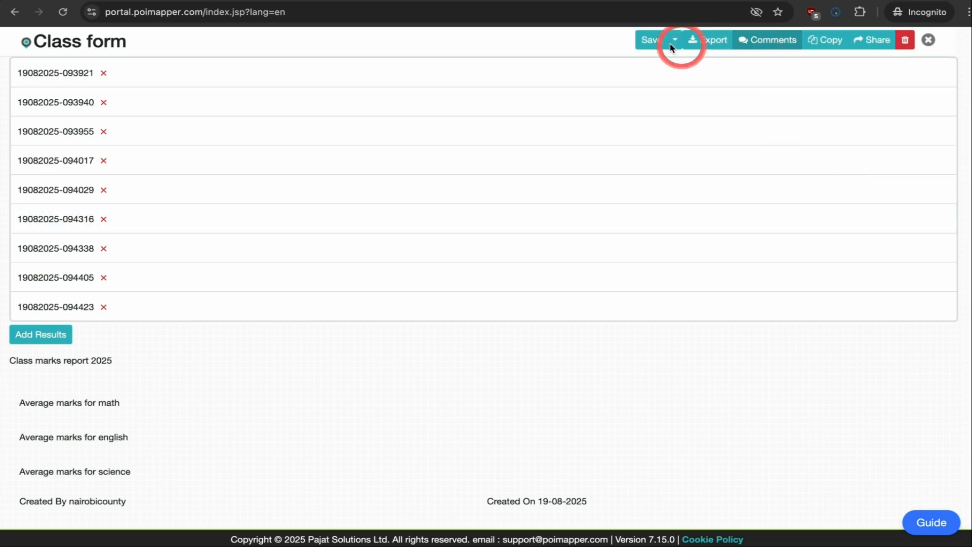
left_click(653, 39)
left_click(632, 135)
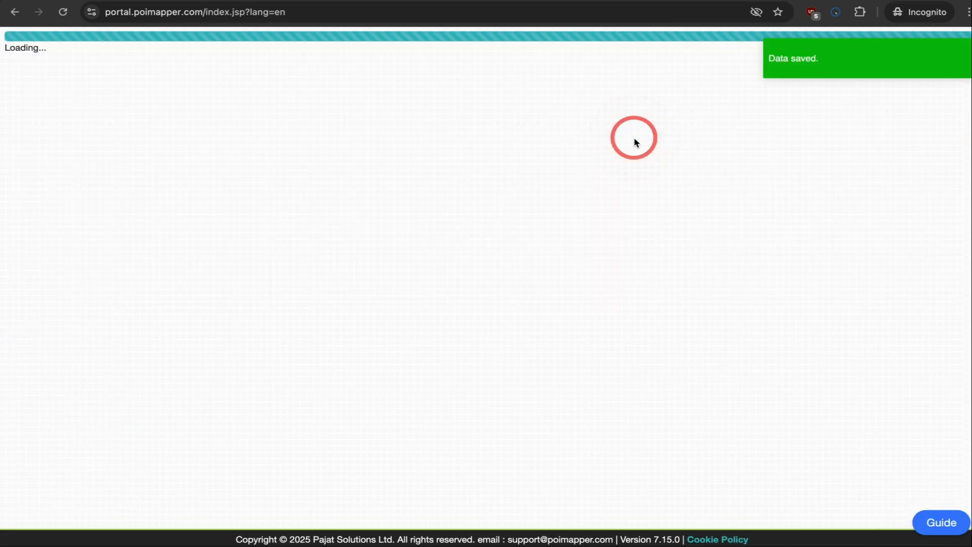
scroll(733, 208, "down", 2)
scroll(814, 189, "up", 2)
left_click(929, 41)
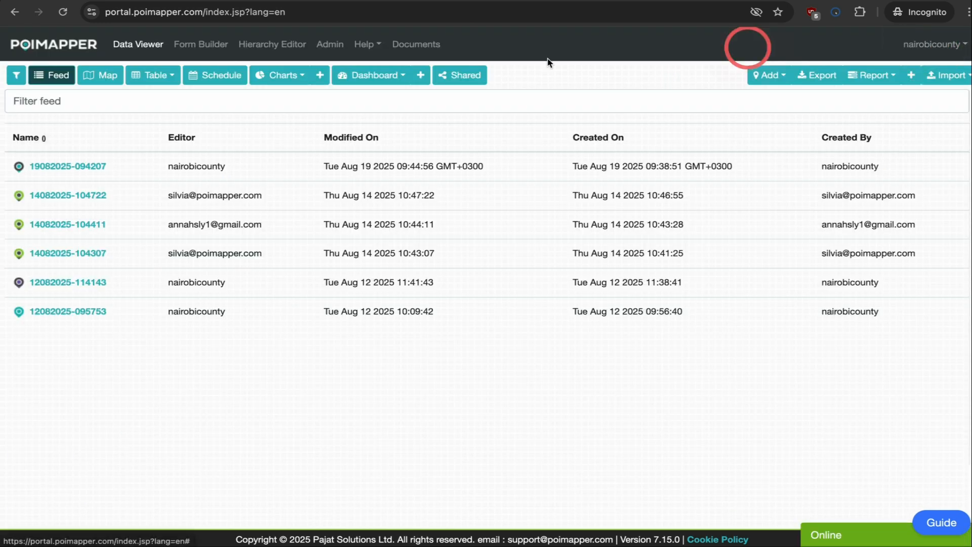
Allow only numeric values in the Average class marks field of the Class form's Results subform, and save the forms.
left_click(203, 46)
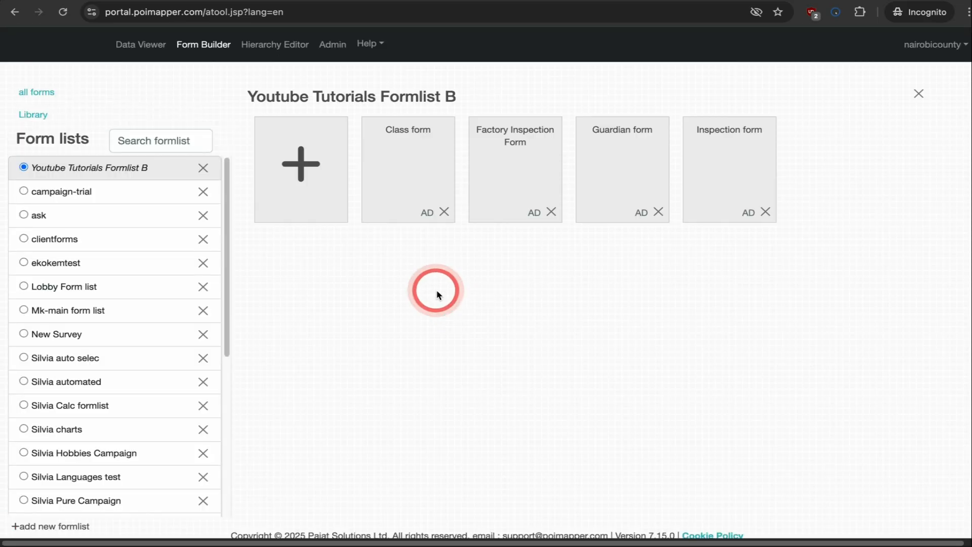
left_click(418, 196)
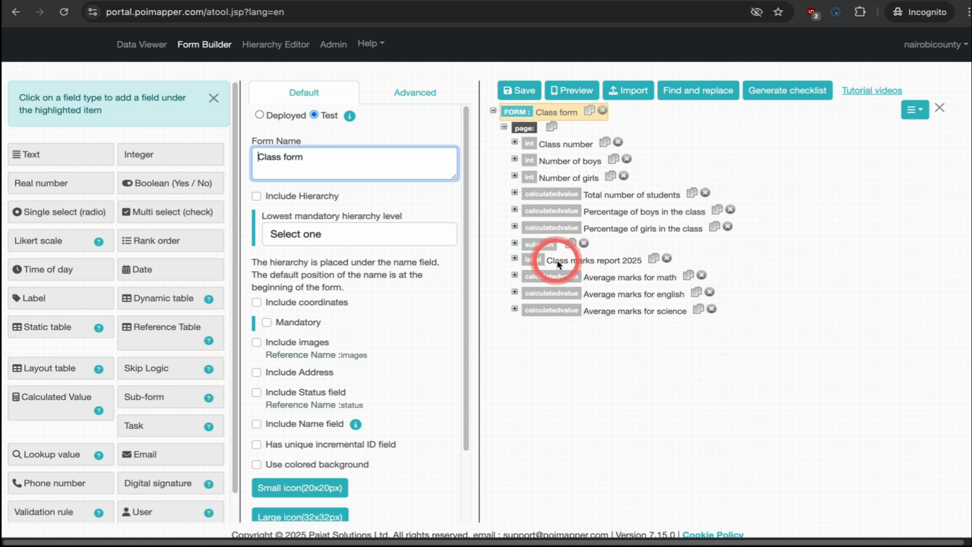
left_click(540, 245)
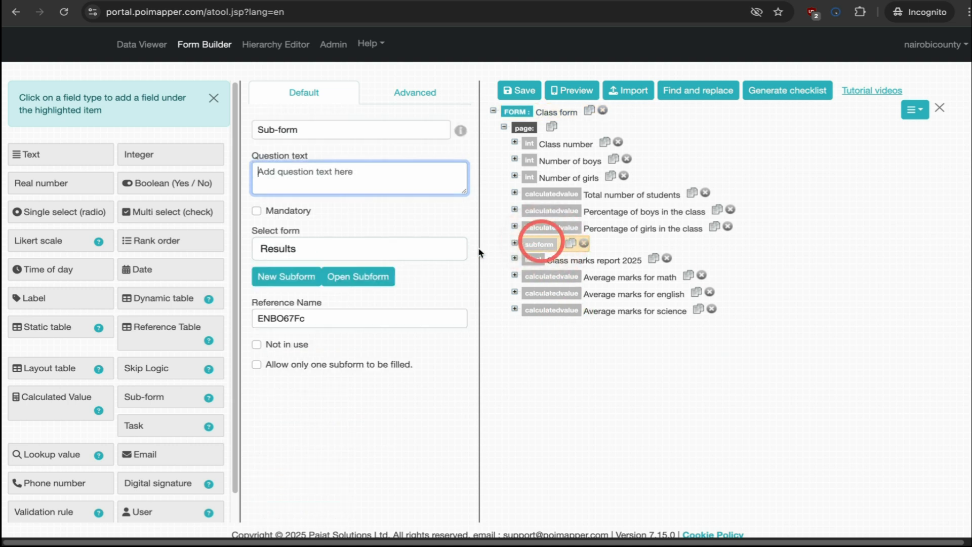
left_click(344, 276)
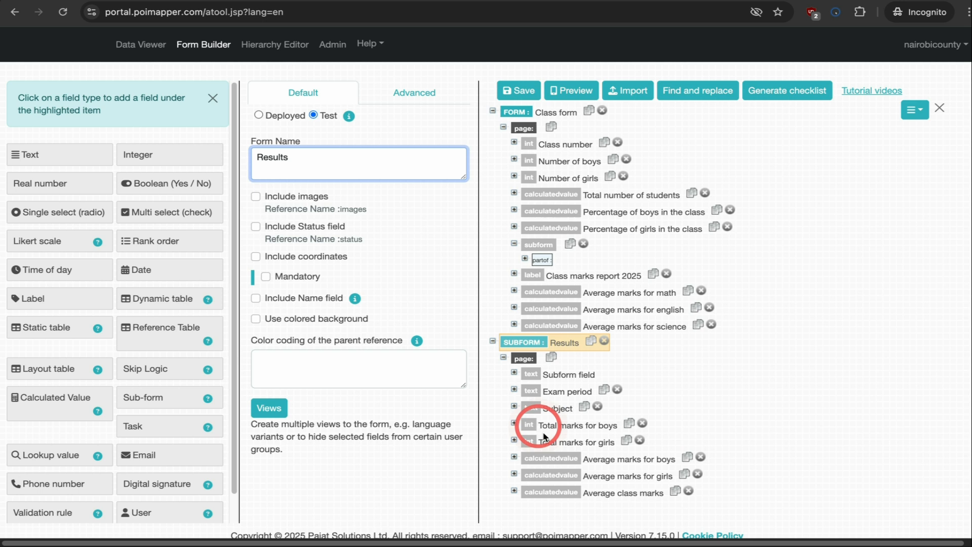
left_click(557, 494)
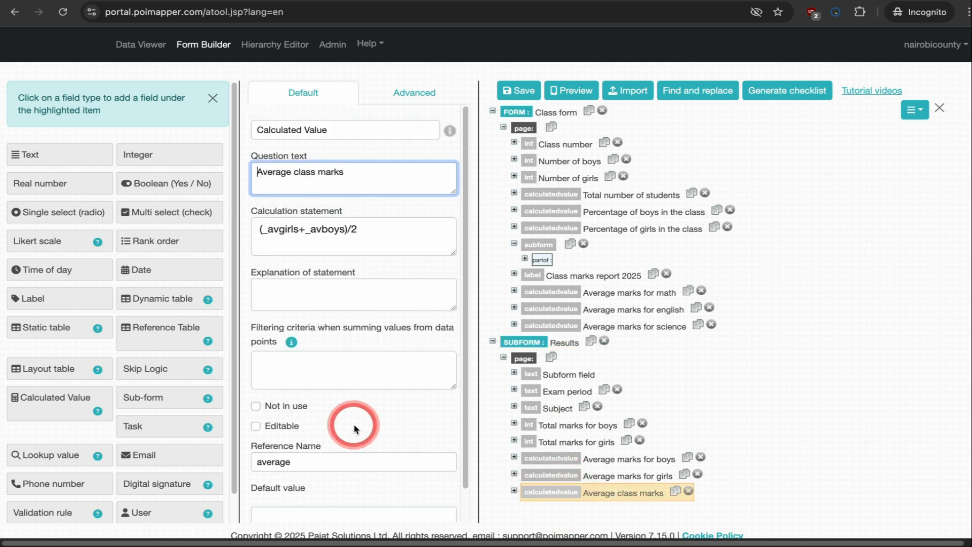
scroll(354, 424, "down", 1)
left_click(255, 509)
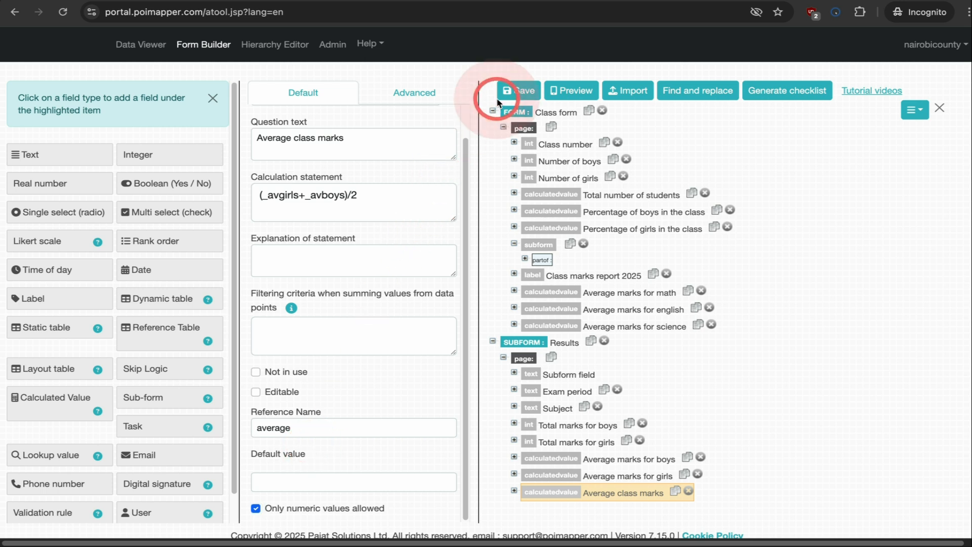
left_click(511, 92)
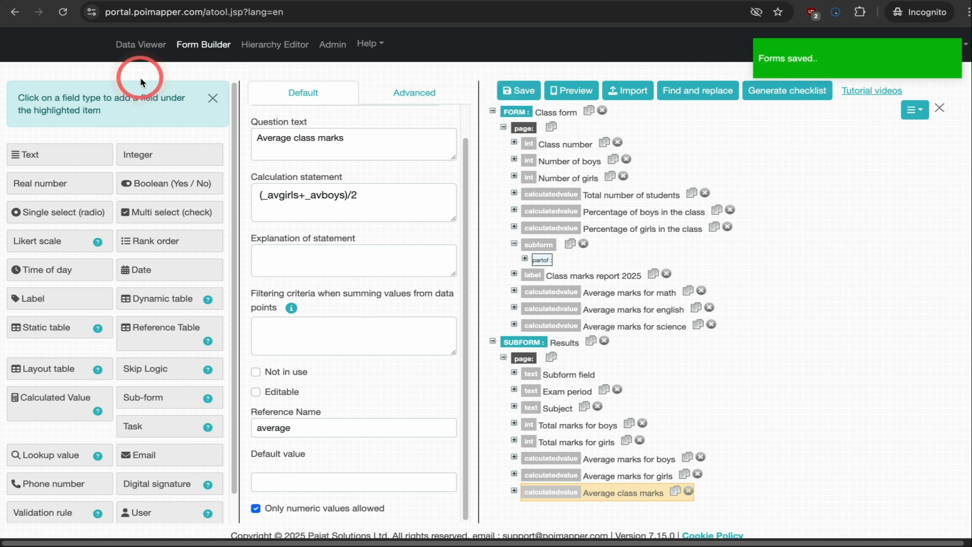
left_click(146, 44)
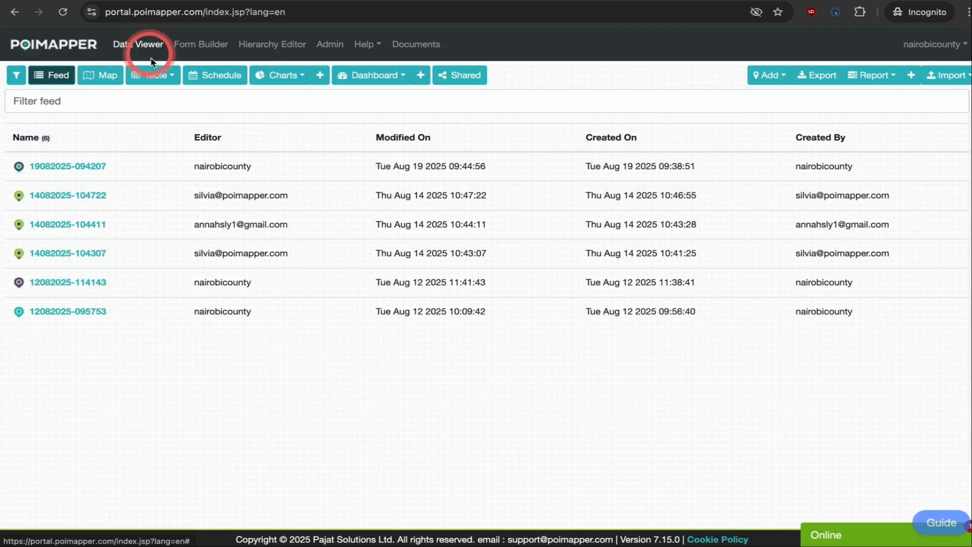
left_click(88, 167)
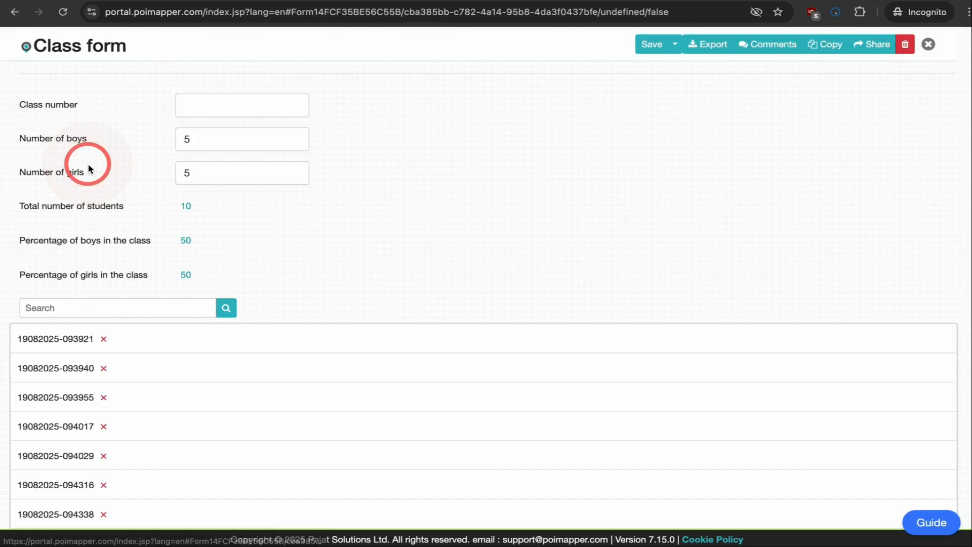
scroll(282, 276, "down", 3)
scroll(283, 280, "down", 2)
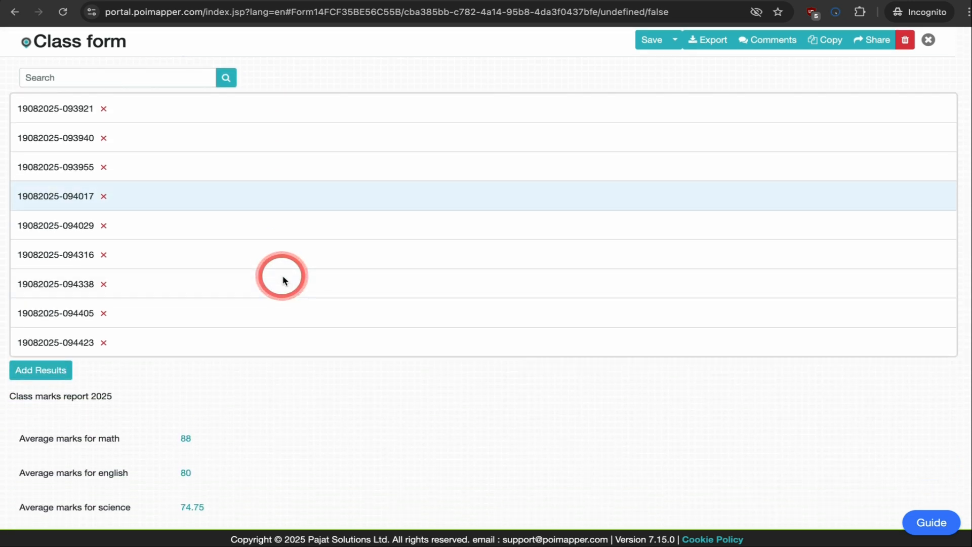
left_click(356, 458)
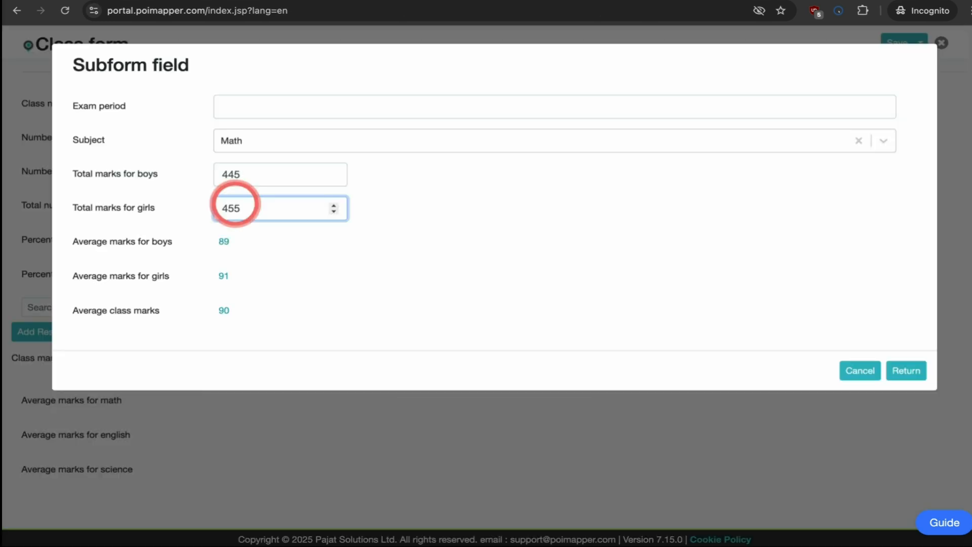
left_click(883, 318)
left_click(825, 337)
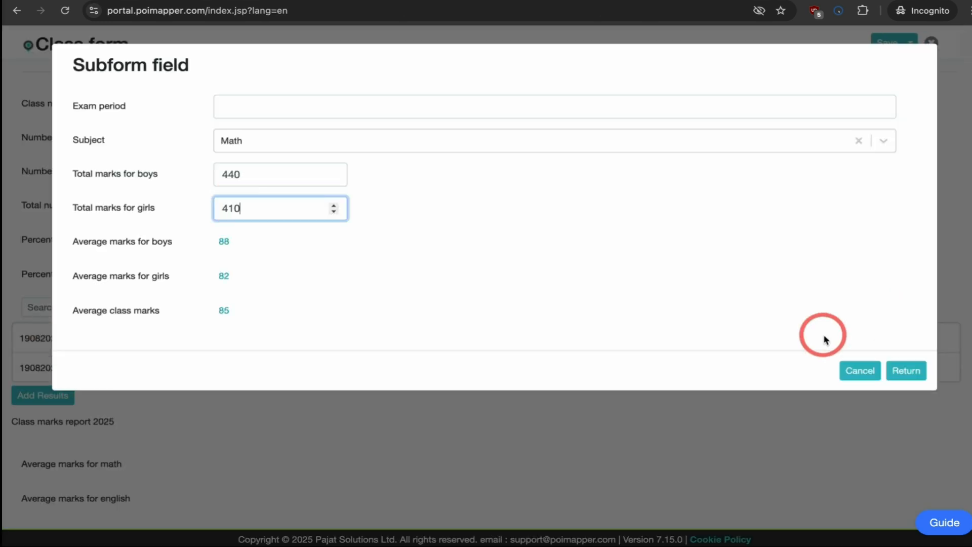
left_click(357, 457)
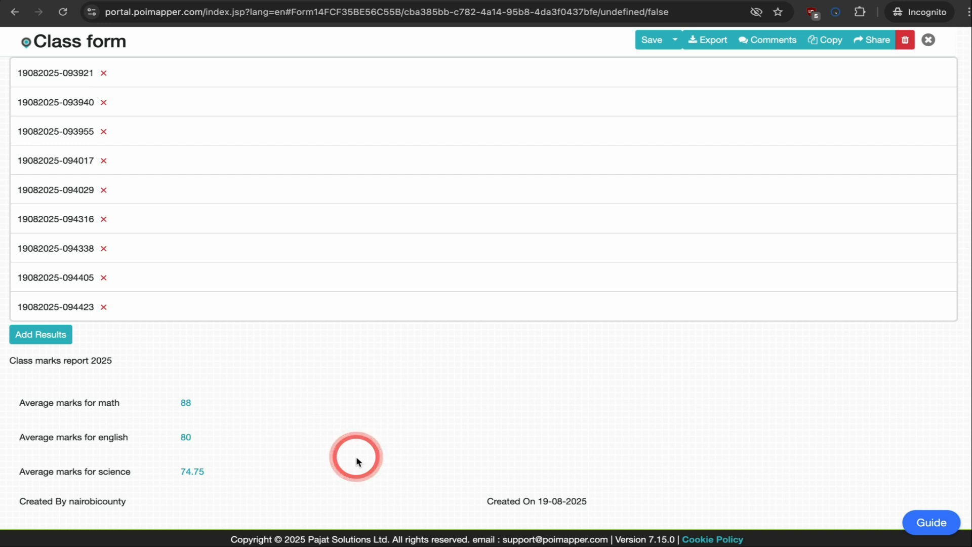
left_click(542, 226)
left_click(545, 261)
left_click(356, 457)
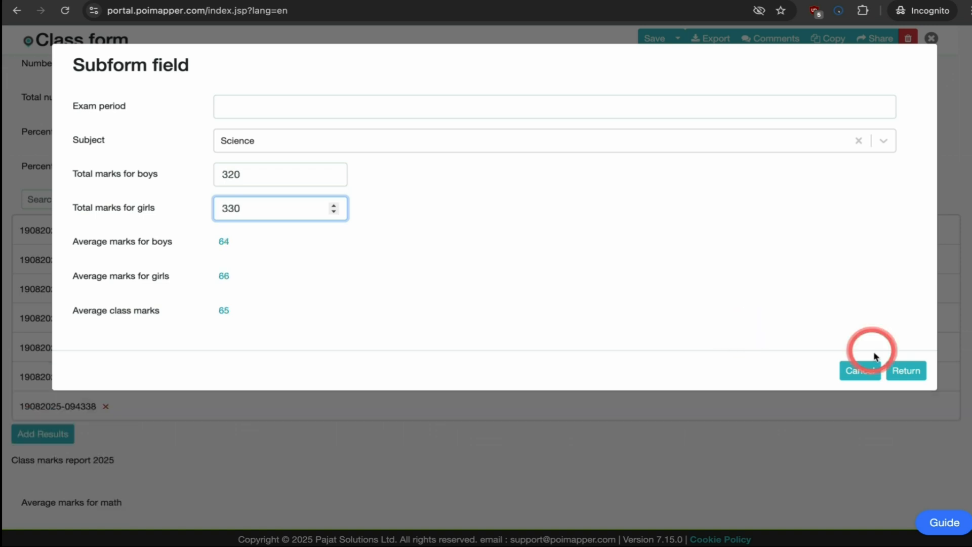
left_click(357, 457)
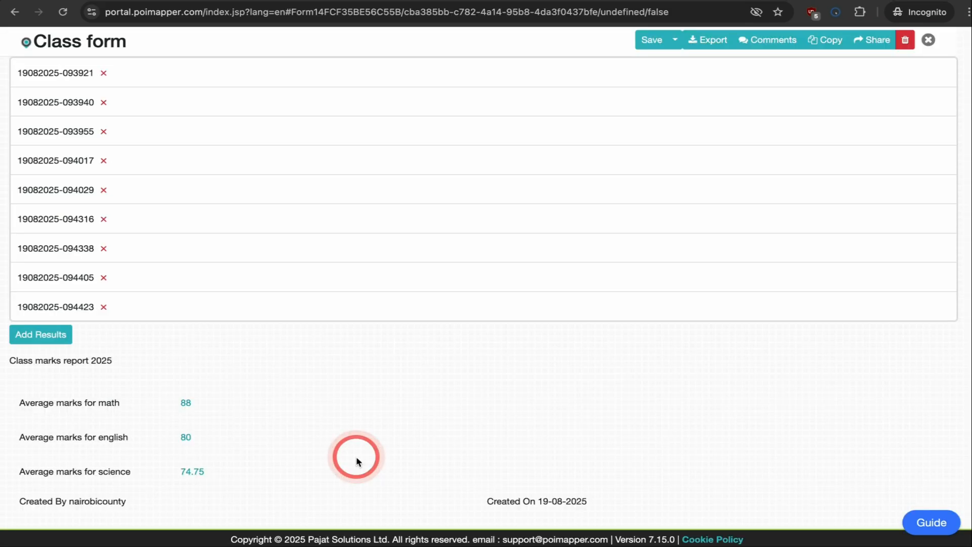